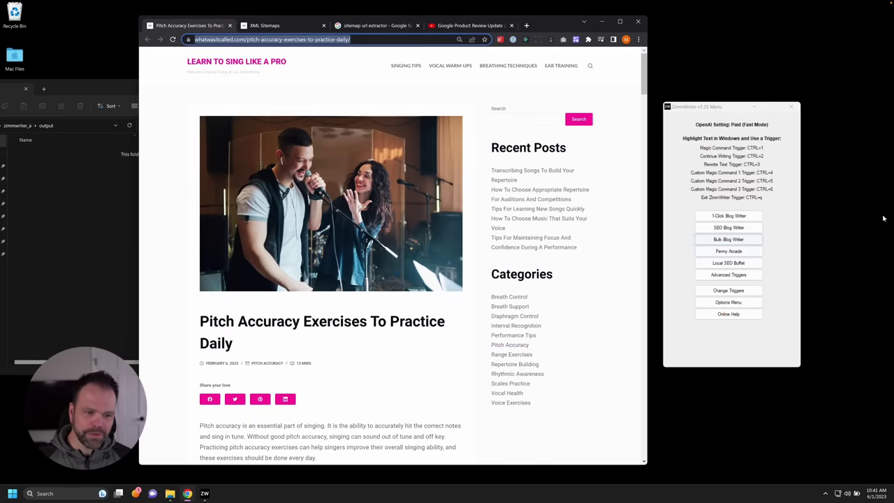
# Reposition the ZimmWriter v7.25 main menu window beside the browser
pyautogui.moveTo(733, 110); pyautogui.dragTo(731, 105)
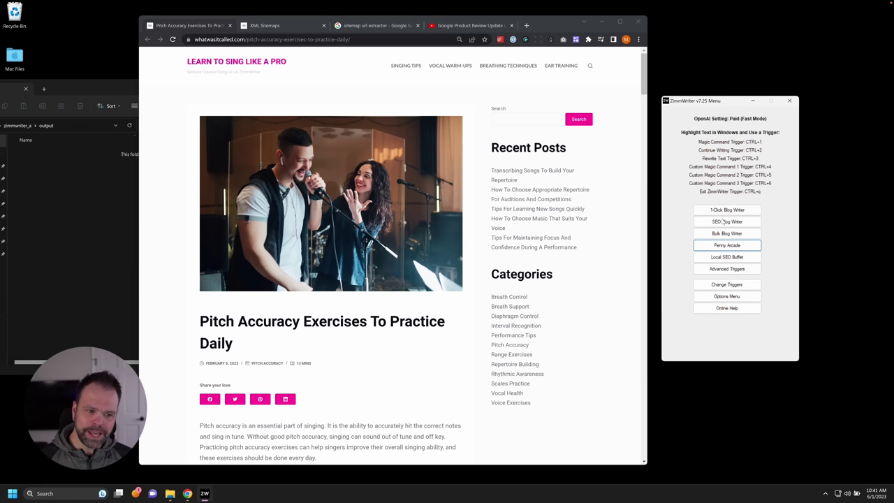
# Open the Penny Arcade writer and move its window to the right
pyautogui.click(732, 249)
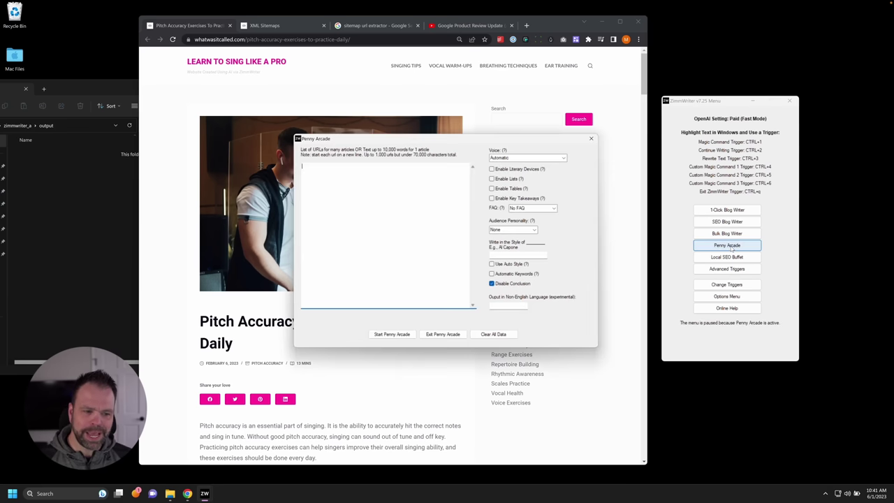
pyautogui.moveTo(457, 142); pyautogui.dragTo(546, 138)
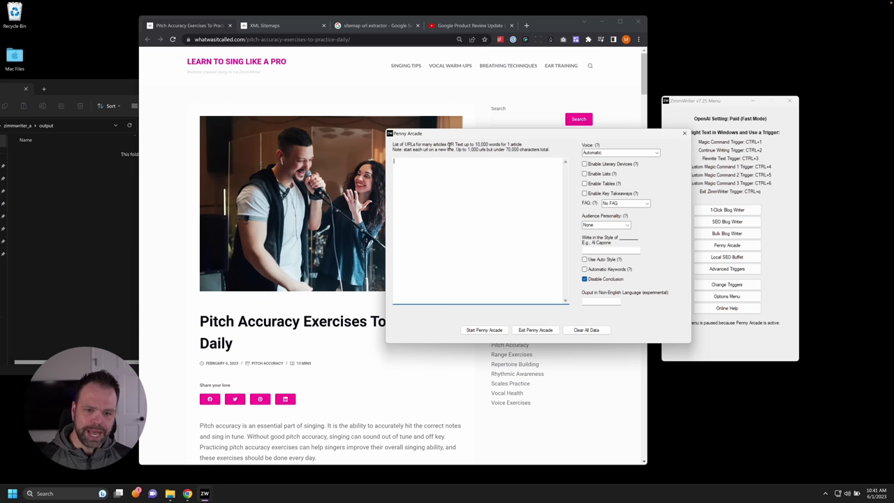
pyautogui.moveTo(467, 137); pyautogui.dragTo(506, 136)
# Copy the pitch-accuracy post's URL from Chrome and paste it twice into the URL list
pyautogui.click(226, 39)
pyautogui.click(228, 39)
pyautogui.hotkey('ctrl', 'a')
pyautogui.hotkey('ctrl', 'c')
pyautogui.click(715, 192)
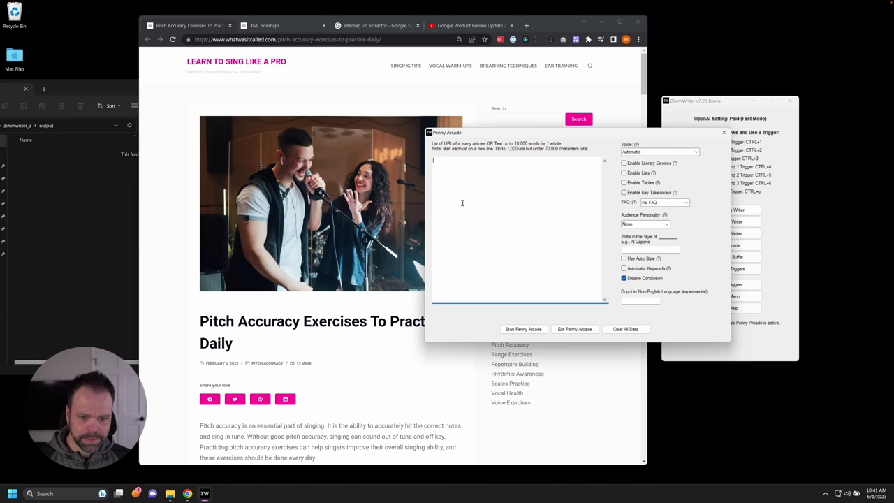
pyautogui.hotkey('ctrl', 'v')
pyautogui.click(520, 329)
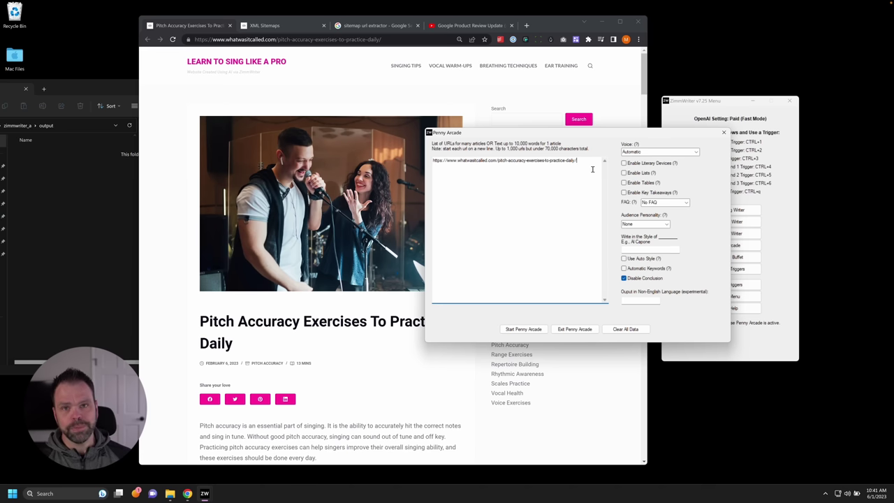
pyautogui.hotkey('ctrl', 'v')
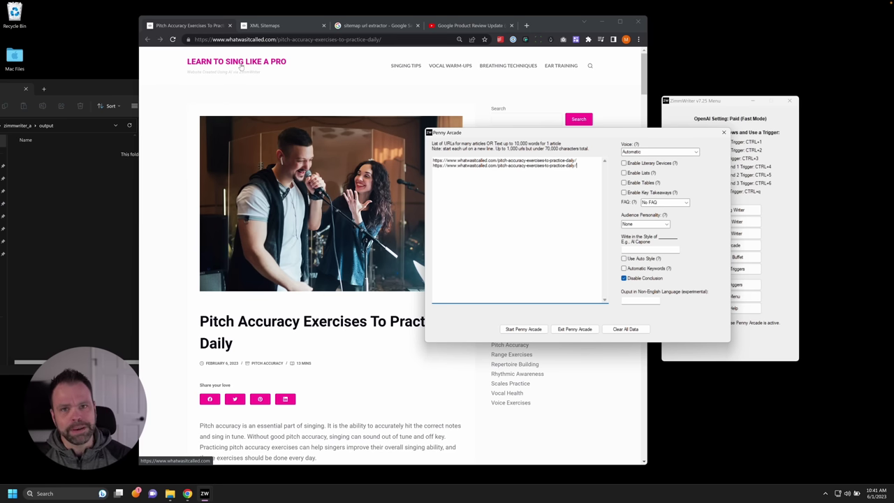
# Copy nine dated post-URL rows from the XML Sitemaps tab into Penny Arcade's URL list
pyautogui.click(308, 28)
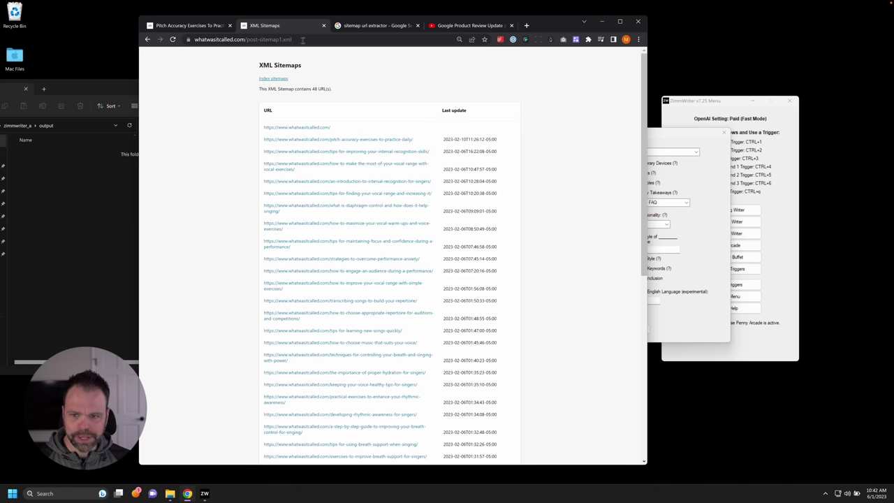
pyautogui.moveTo(322, 40); pyautogui.dragTo(290, 51)
pyautogui.click(252, 127)
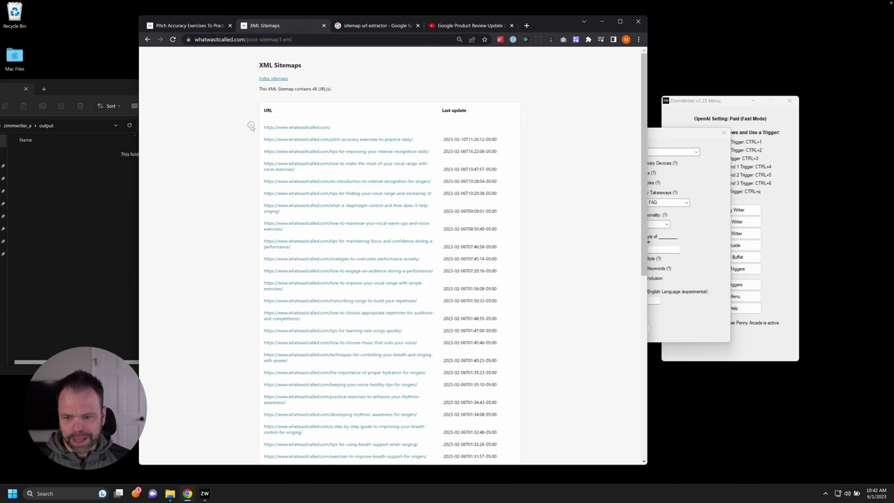
pyautogui.scroll(-6, 359, 244)
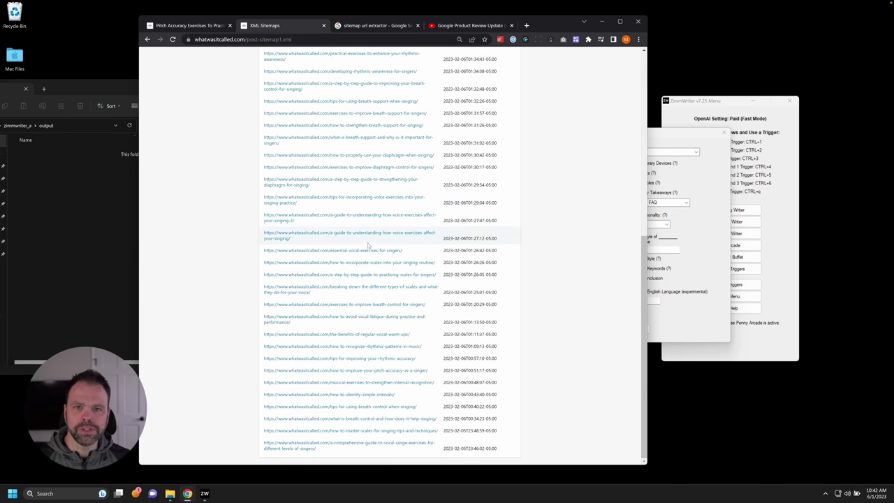
pyautogui.scroll(5, 368, 244)
pyautogui.moveTo(262, 134); pyautogui.dragTo(541, 266)
pyautogui.hotkey('ctrl', 'c')
pyautogui.hotkey('alt', 'Tab')
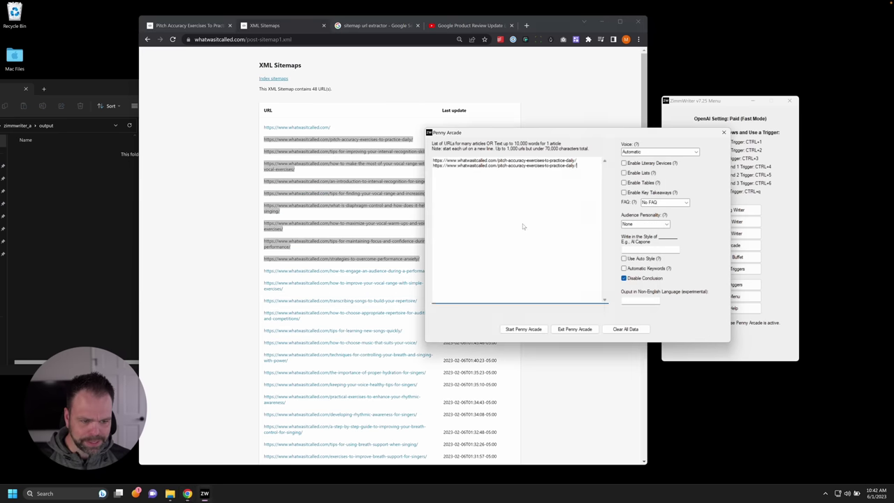
pyautogui.hotkey('ctrl', 'v')
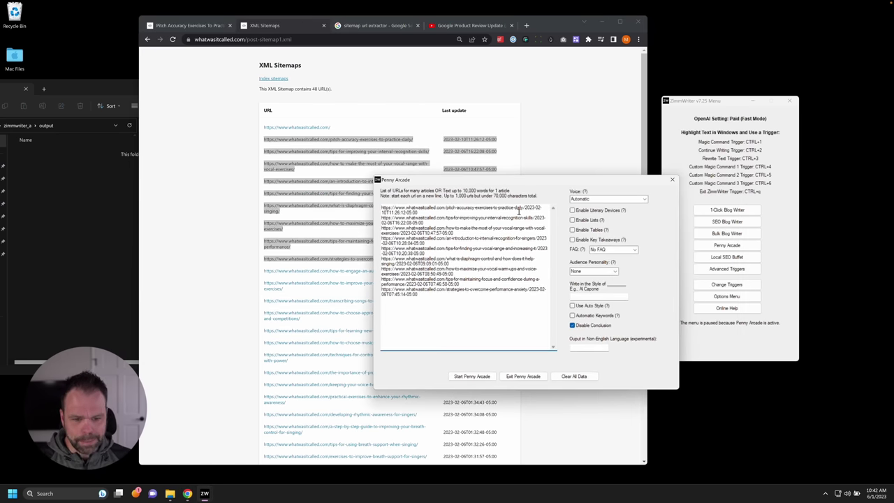
pyautogui.doubleClick(525, 208)
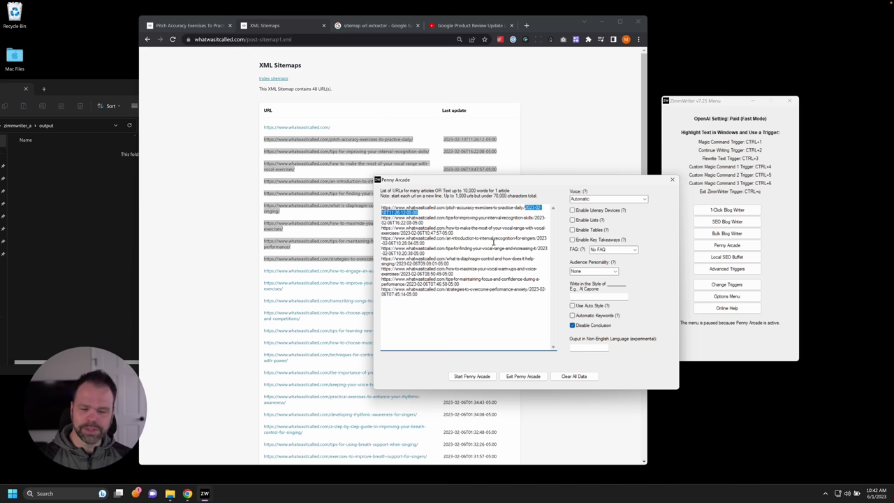
# Load the blog's post-sitemap1.xml address into SEOwl's Free XML Sitemap URL Extractor
pyautogui.click(368, 79)
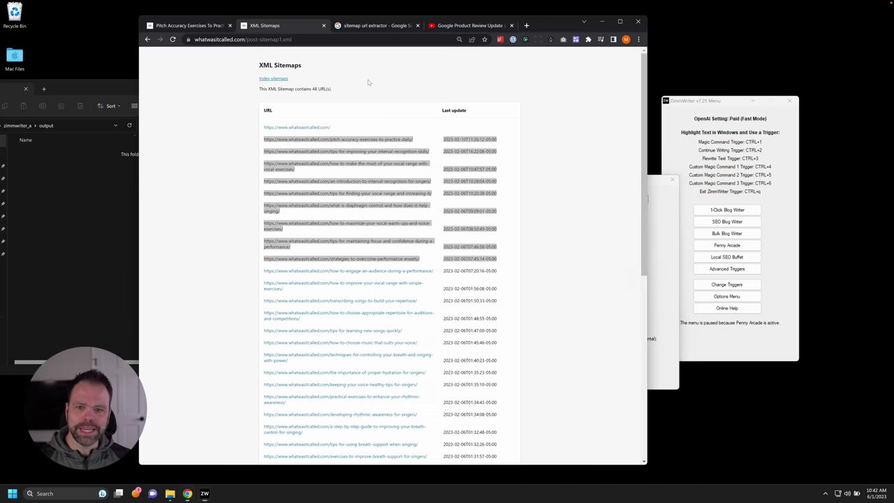
pyautogui.click(368, 25)
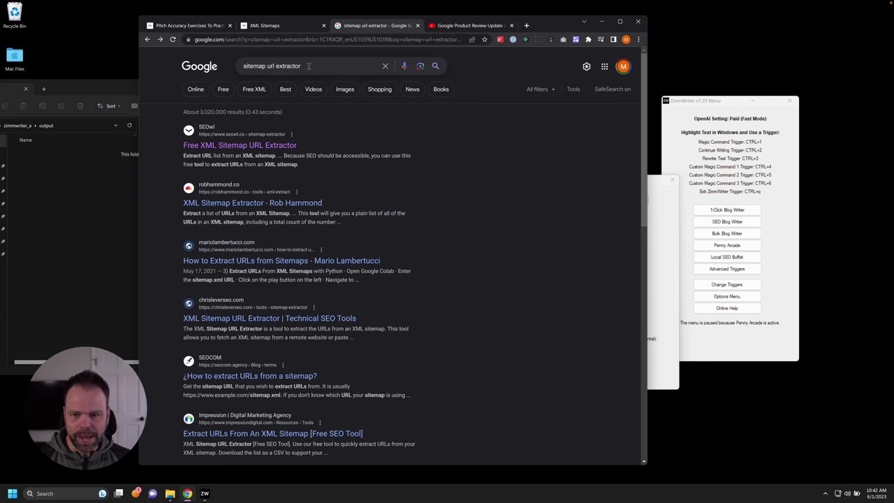
pyautogui.click(211, 147)
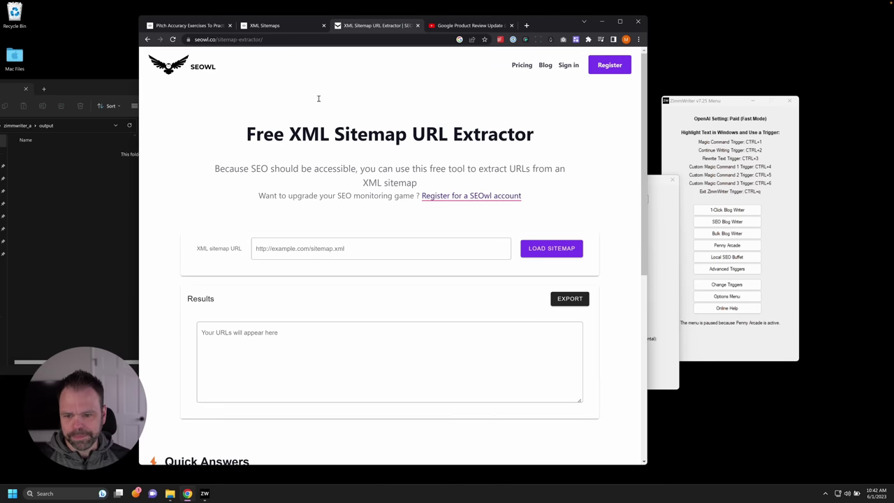
pyautogui.click(288, 26)
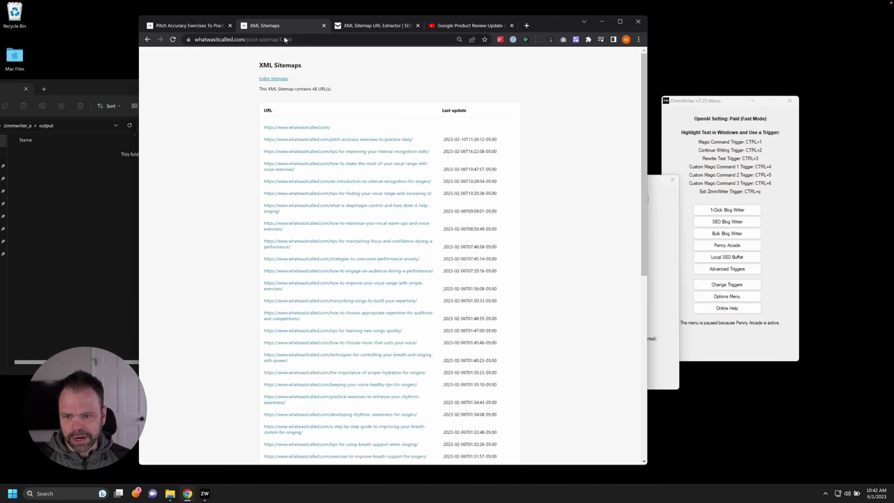
pyautogui.click(249, 40)
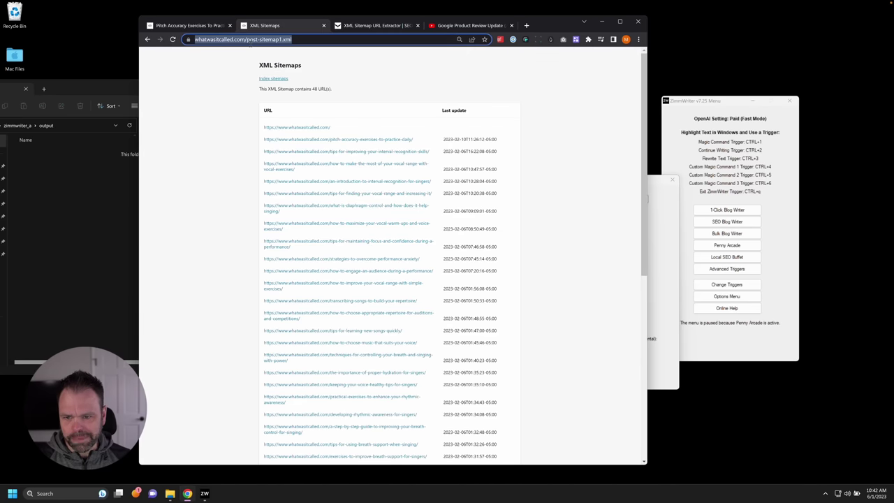
pyautogui.click(373, 27)
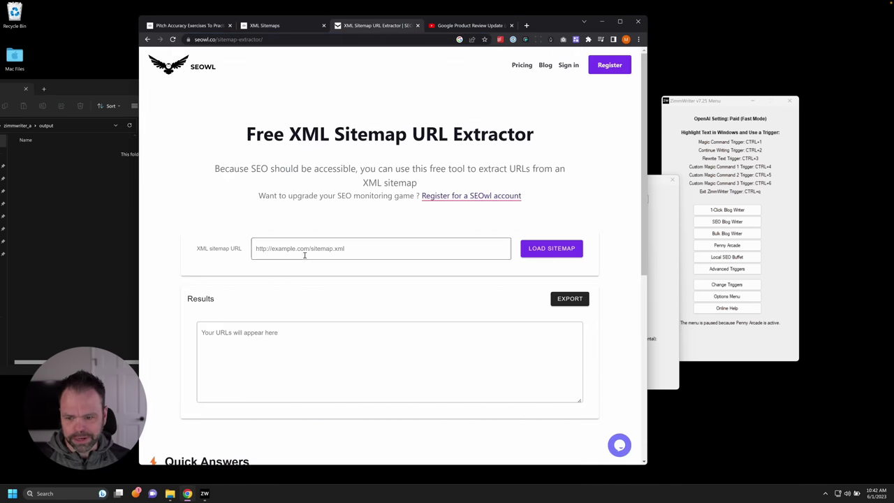
pyautogui.click(329, 250)
pyautogui.hotkey('ctrl', 'v')
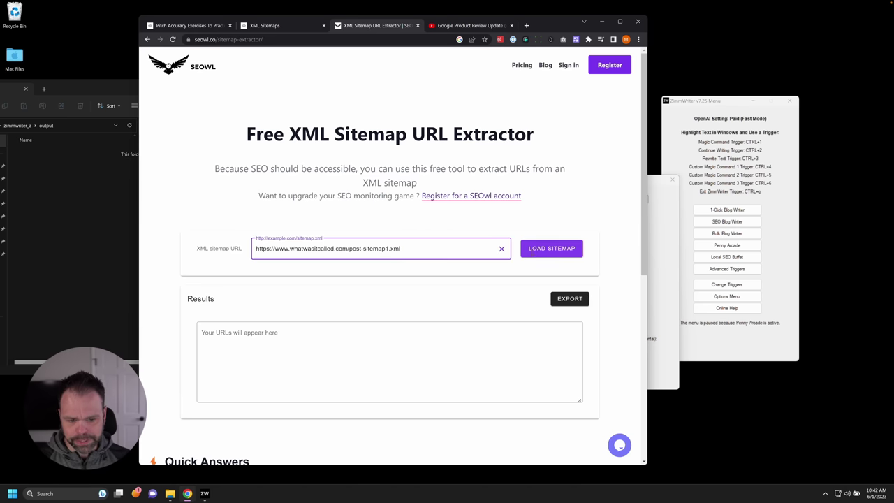
pyautogui.click(539, 251)
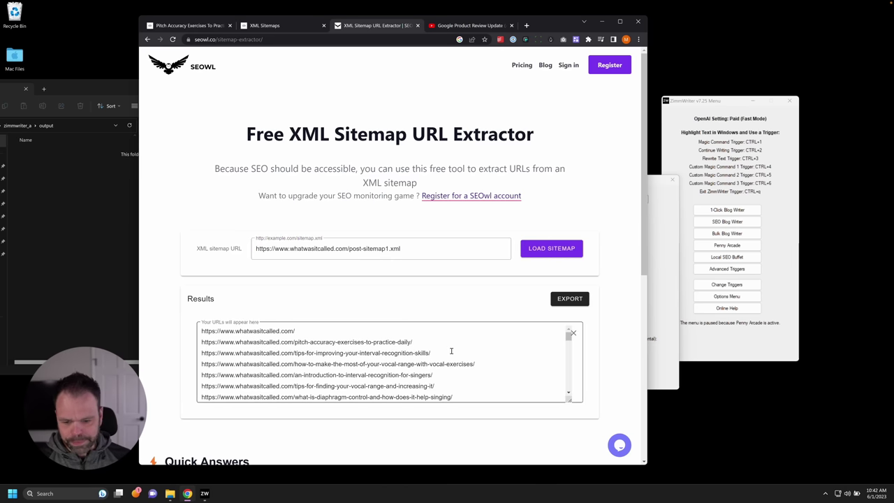
# Select five extracted post URLs in the Results box
pyautogui.scroll(-5, 454, 363)
pyautogui.scroll(5, 447, 369)
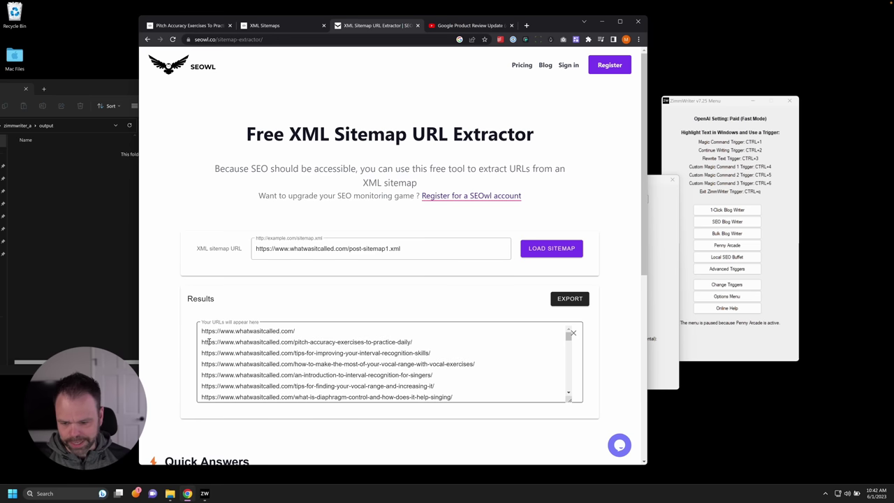
pyautogui.click(428, 384)
pyautogui.scroll(-5, 430, 384)
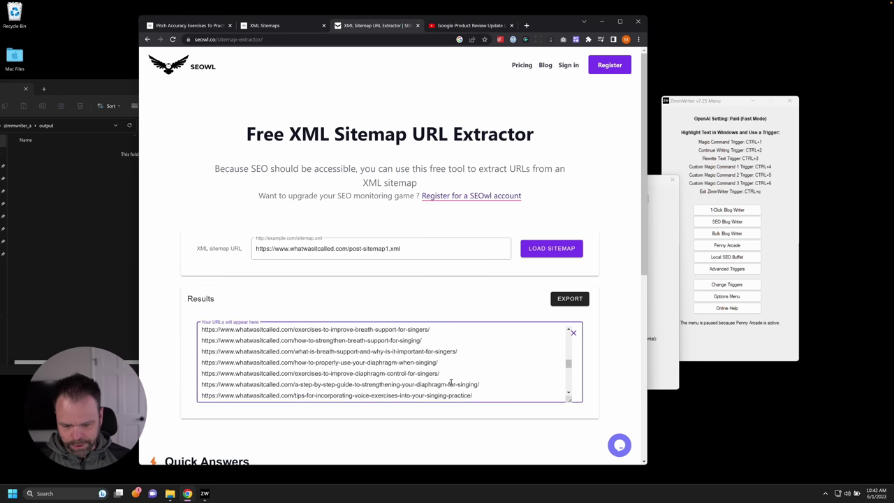
pyautogui.scroll(5, 447, 382)
pyautogui.moveTo(447, 382); pyautogui.dragTo(200, 341)
# Enable Literary Devices, Tables, FAQ + Short Answers, Use Auto Style and Automatic Keywords, then start Penny Arcade
pyautogui.click(727, 245)
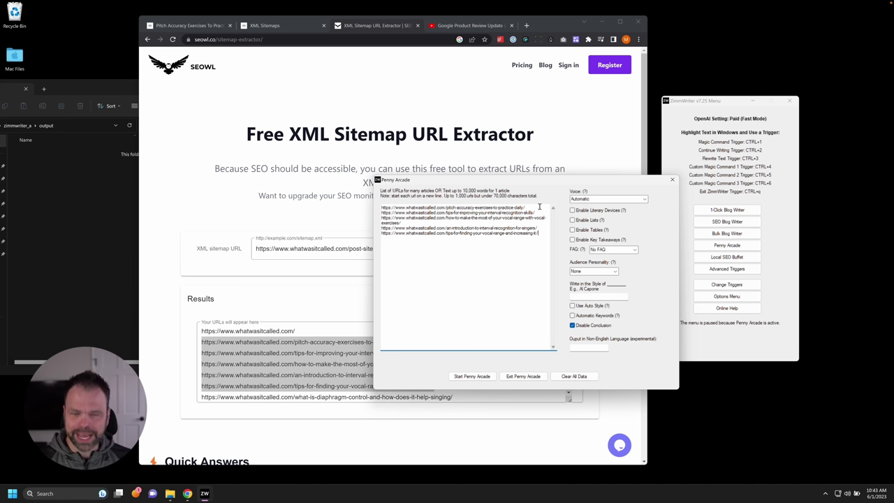
pyautogui.click(583, 213)
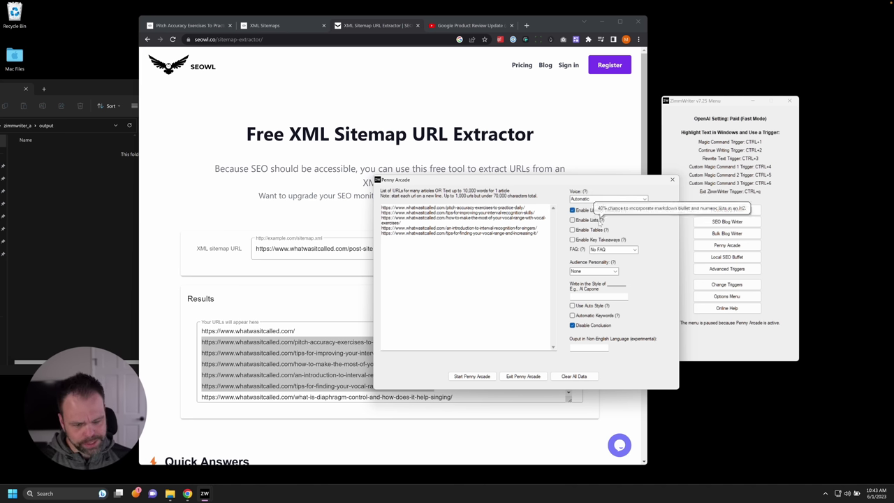
pyautogui.click(599, 229)
pyautogui.click(633, 249)
pyautogui.click(618, 268)
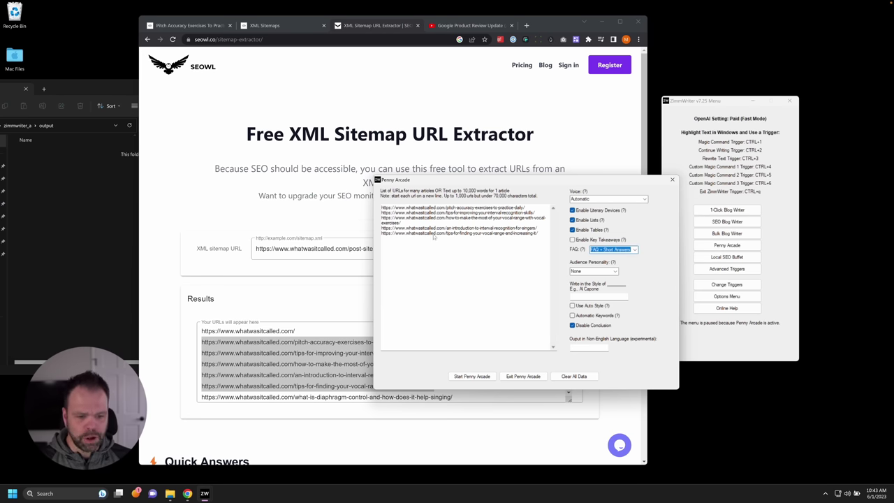
pyautogui.click(605, 306)
pyautogui.click(608, 316)
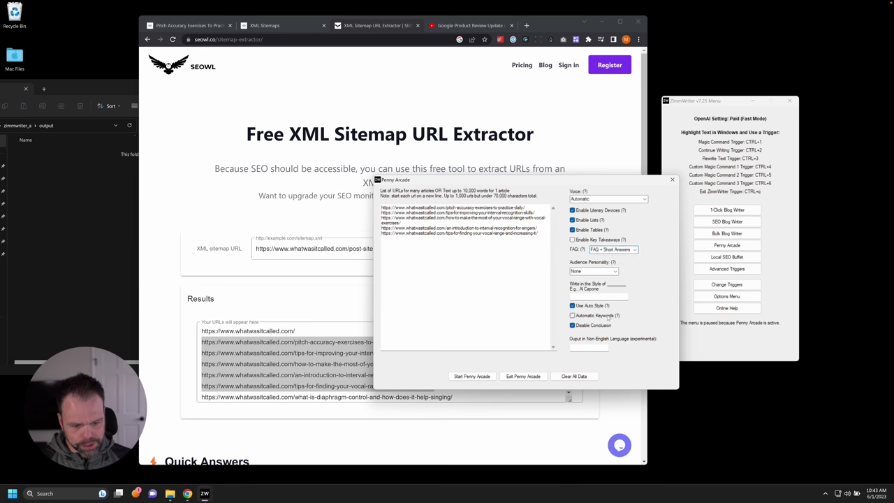
pyautogui.click(472, 376)
pyautogui.click(451, 173)
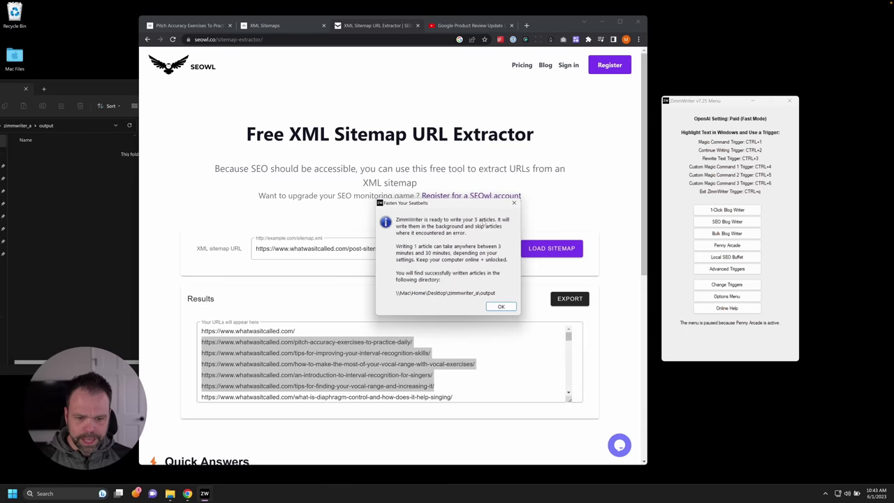
# Acknowledge the start message, then dismiss the alert once all five articles are written
pyautogui.click(502, 307)
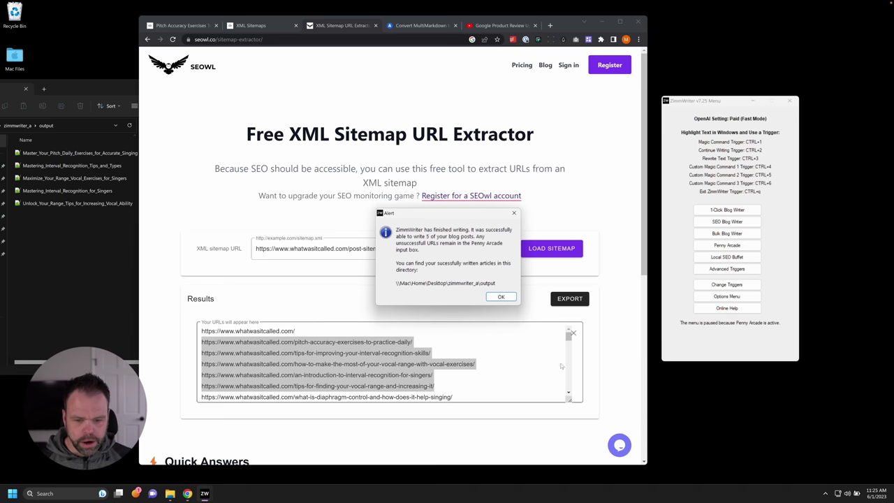
pyautogui.click(500, 297)
# Open the Master Your Pitch article in Notepad++ and check its ## Markdown headings
pyautogui.click(114, 231)
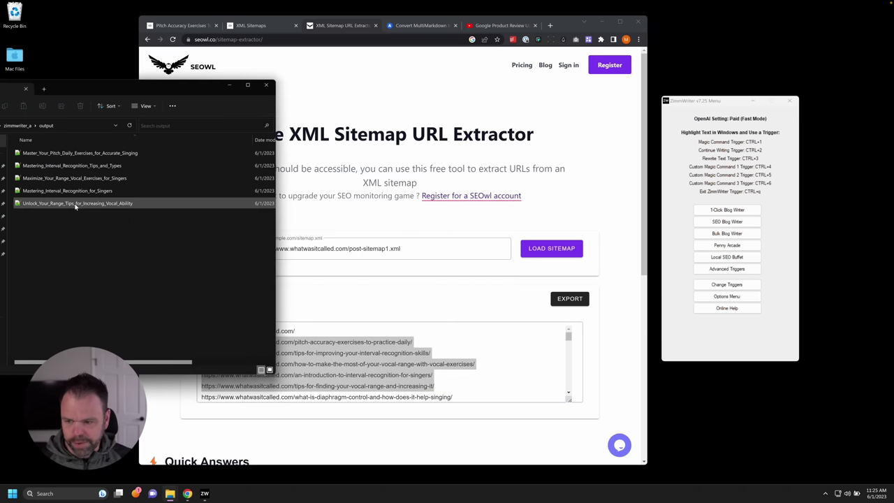
pyautogui.click(121, 158)
pyautogui.doubleClick(123, 155)
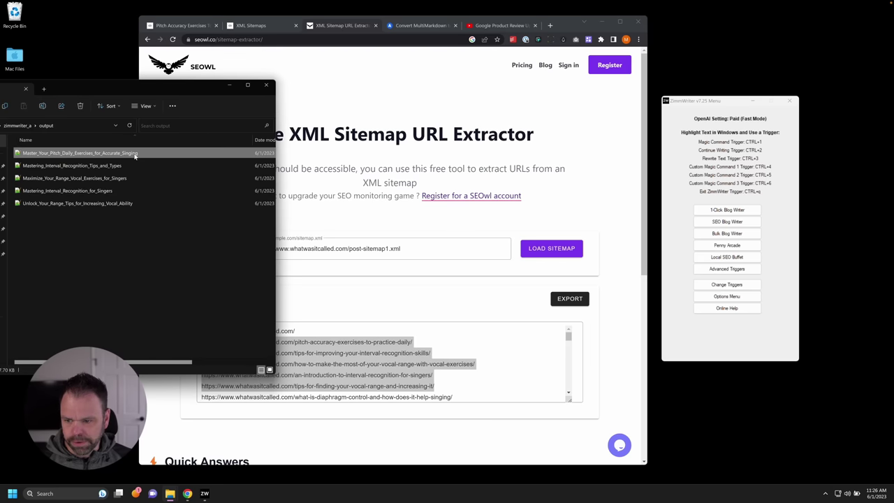
pyautogui.scroll(-13, 860, 216)
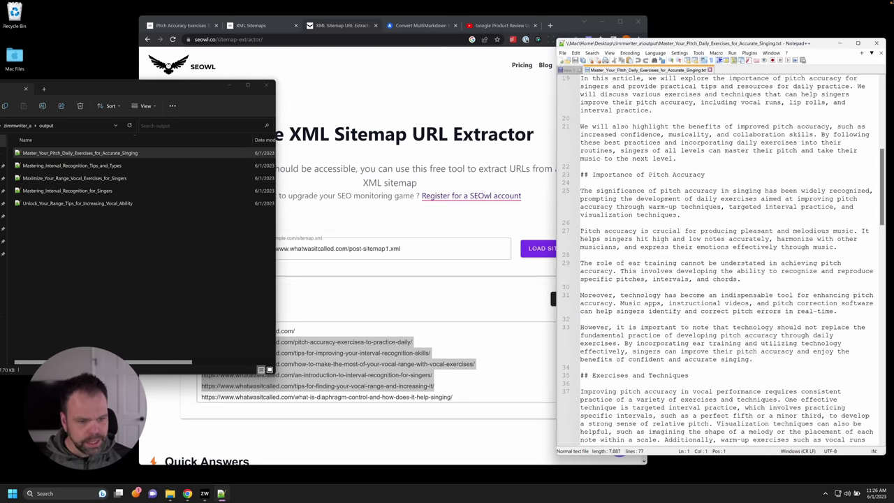
pyautogui.moveTo(808, 46); pyautogui.dragTo(576, 38)
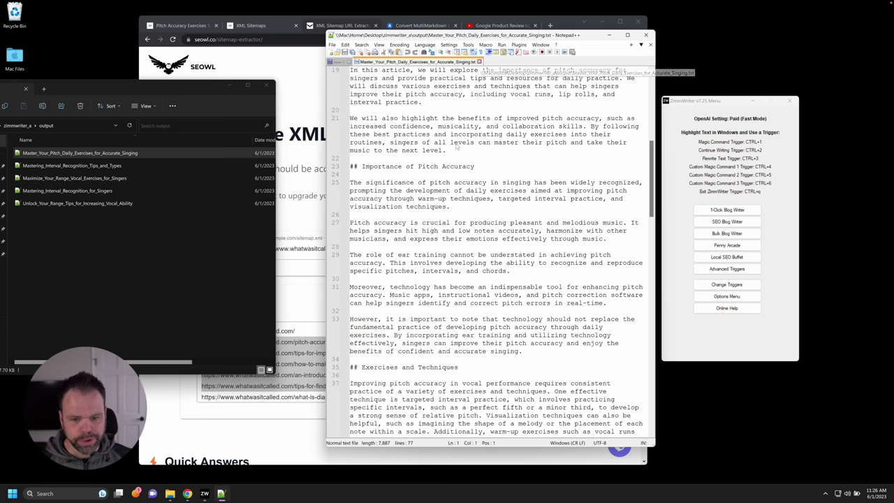
pyautogui.moveTo(362, 166); pyautogui.dragTo(353, 167)
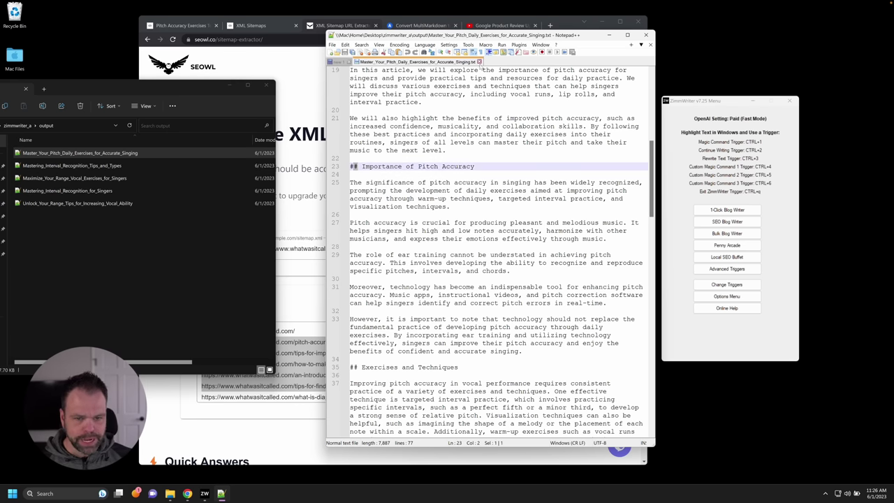
# Close the article file and switch Chrome to the AllDocs Markdown-to-Word converter
pyautogui.click(479, 62)
pyautogui.click(349, 25)
pyautogui.click(419, 25)
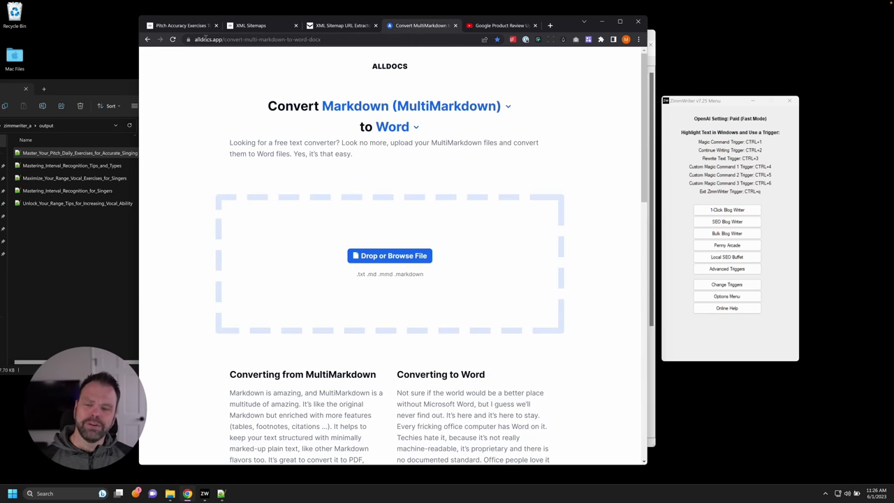
# Convert the Master Your Pitch .txt to .docx on AllDocs, download it, and open it in WordPad
pyautogui.moveTo(70, 152); pyautogui.dragTo(401, 268)
pyautogui.click(392, 254)
pyautogui.click(75, 229)
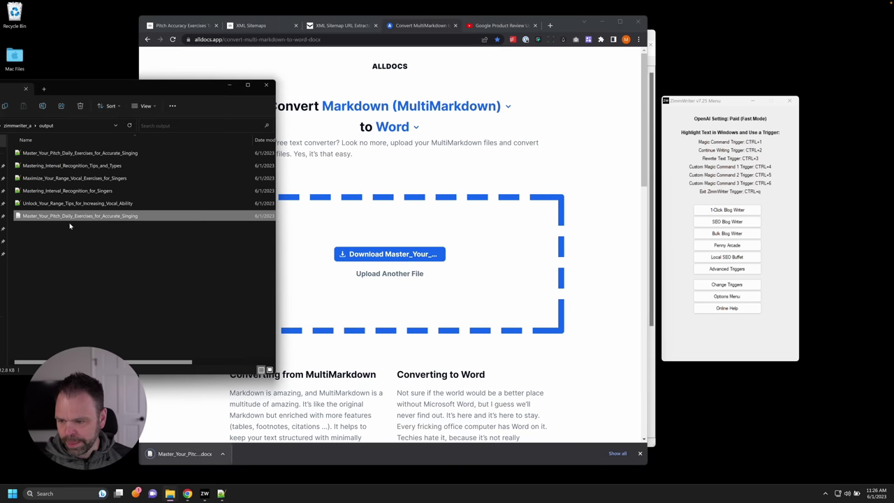
pyautogui.doubleClick(75, 217)
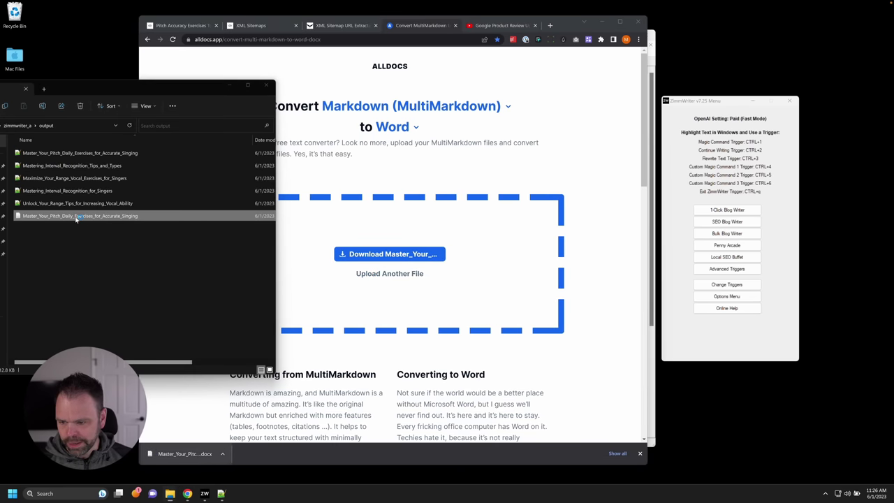
pyautogui.moveTo(637, 7); pyautogui.dragTo(418, 19)
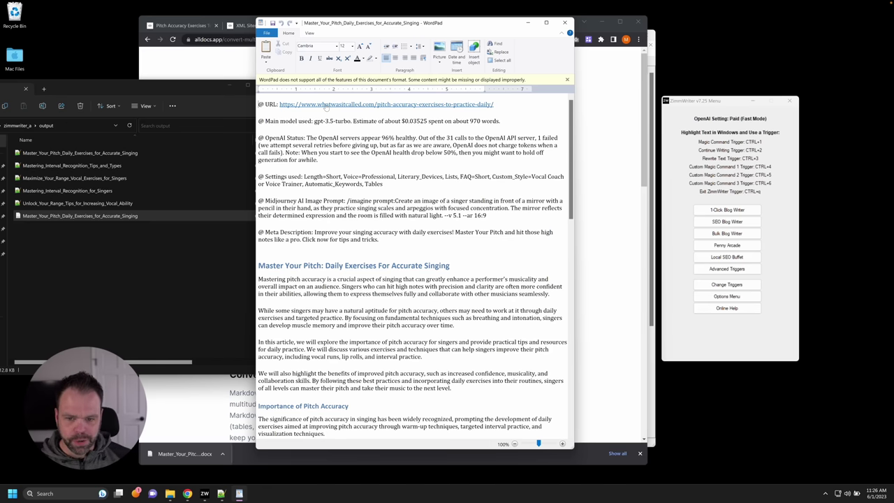
# Highlight the article's estimated cost, Midjourney image prompt and main title heading in WordPad
pyautogui.scroll(-2, 416, 312)
pyautogui.scroll(2, 296, 121)
pyautogui.moveTo(313, 122); pyautogui.dragTo(443, 122)
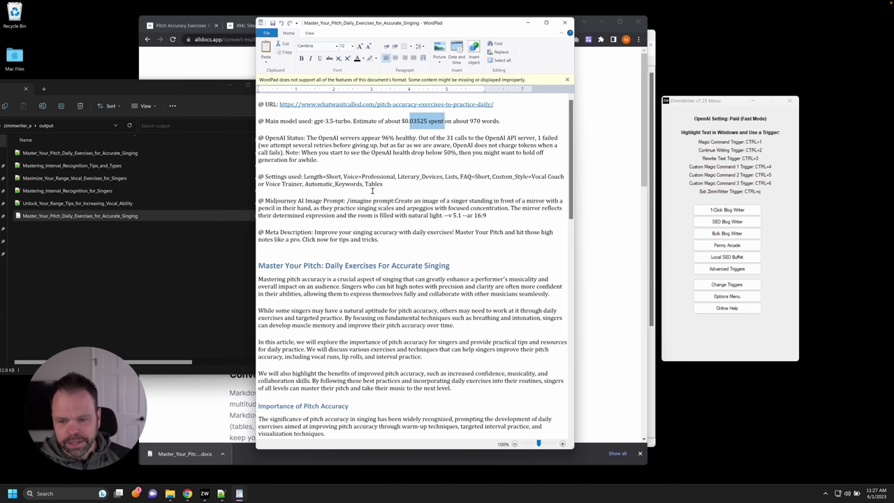
pyautogui.moveTo(305, 201); pyautogui.dragTo(480, 219)
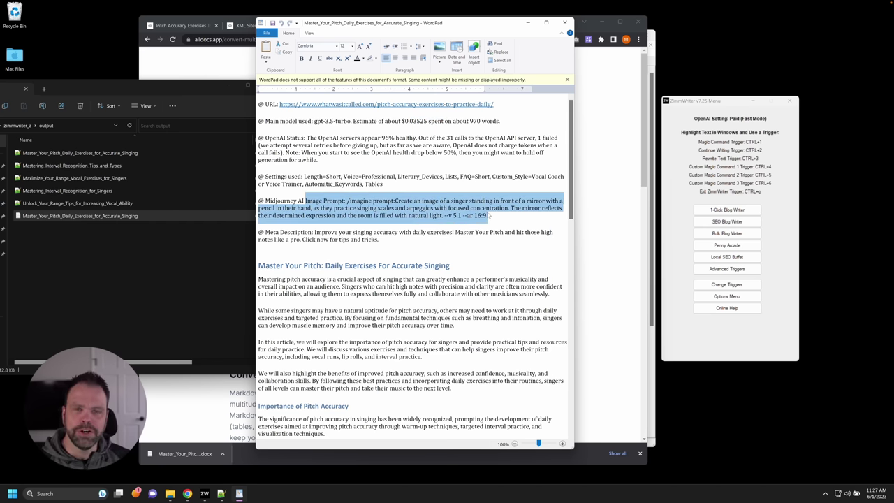
pyautogui.moveTo(490, 217); pyautogui.dragTo(349, 201)
pyautogui.scroll(-3, 375, 253)
pyautogui.scroll(-3, 376, 252)
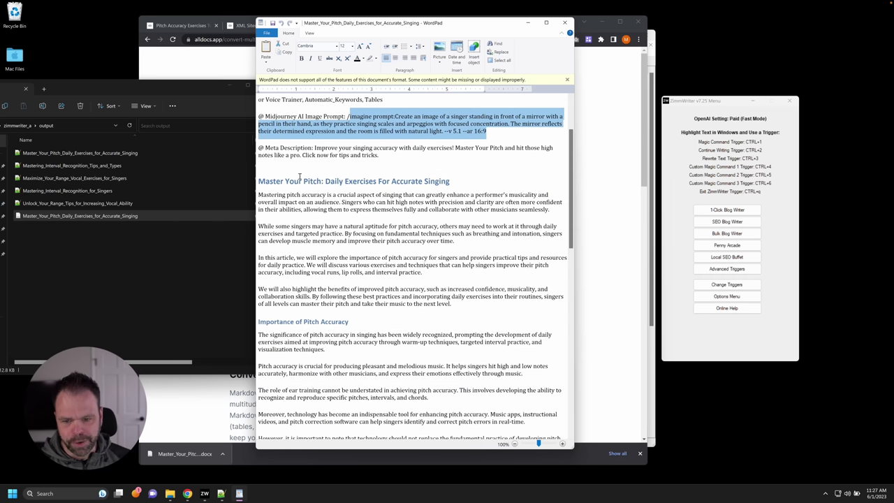
pyautogui.moveTo(258, 179); pyautogui.dragTo(440, 181)
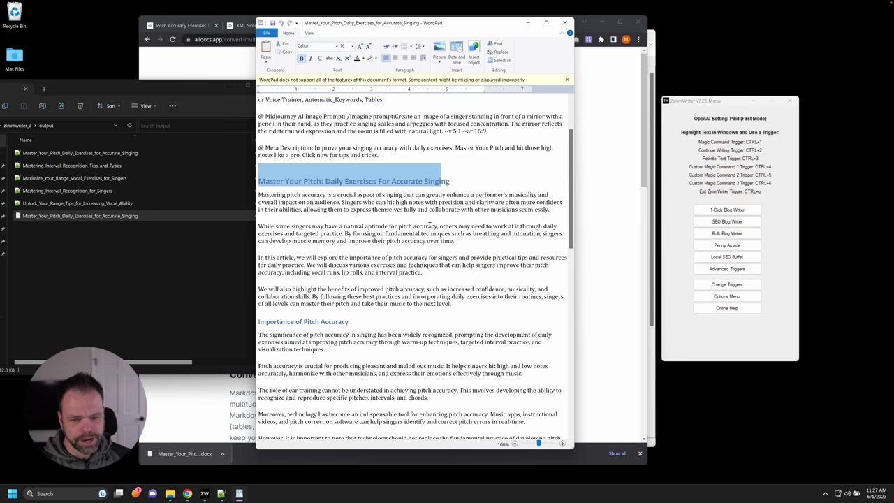
# Select the source article URL and move WordPad aside to bring Chrome forward
pyautogui.scroll(-6, 385, 273)
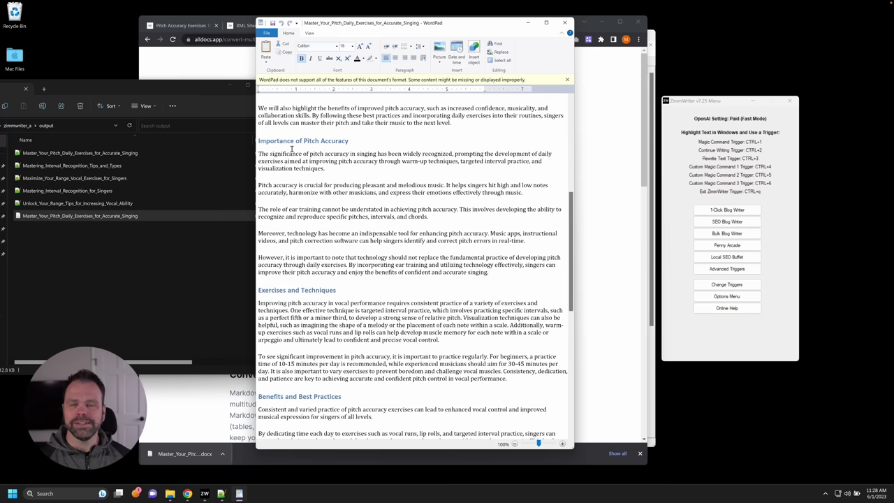
pyautogui.scroll(8, 356, 173)
pyautogui.moveTo(498, 106); pyautogui.dragTo(280, 105)
pyautogui.hotkey('ctrl', 'c')
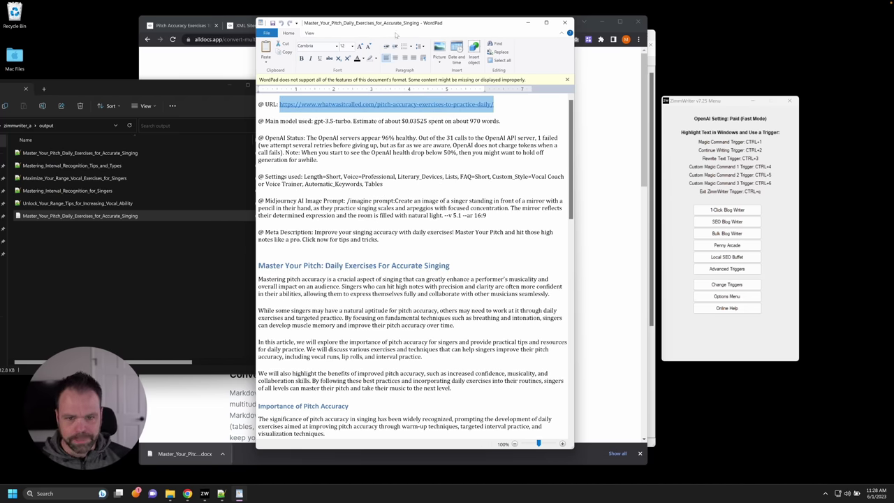
pyautogui.moveTo(401, 22); pyautogui.dragTo(713, 23)
pyautogui.moveTo(543, 15); pyautogui.dragTo(499, 15)
# Load the original Pitch Accuracy Exercises To Practice Daily post from the copied URL and scroll it
pyautogui.click(403, 39)
pyautogui.hotkey('ctrl', 'v')
pyautogui.press('Return')
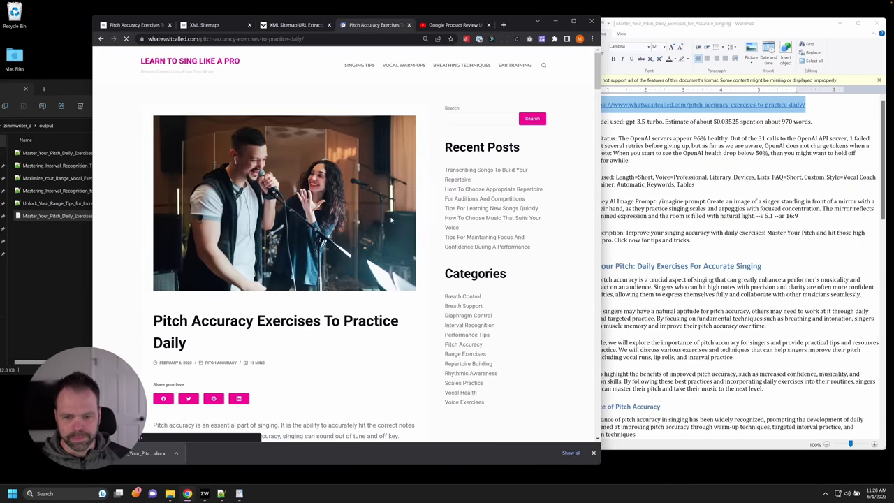
pyautogui.scroll(-6, 366, 240)
pyautogui.scroll(-4, 366, 239)
pyautogui.scroll(1, 211, 140)
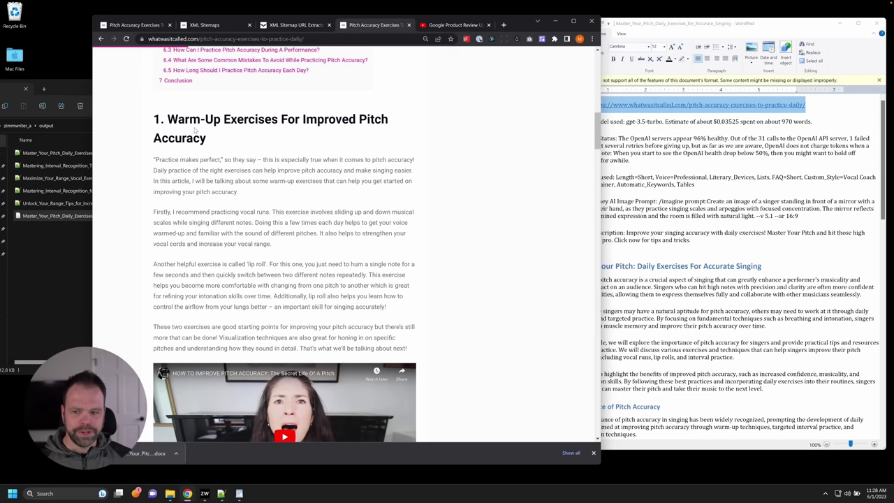
# Bring the WordPad article forward and scroll through it alongside the original post
pyautogui.click(602, 183)
pyautogui.scroll(-5, 598, 243)
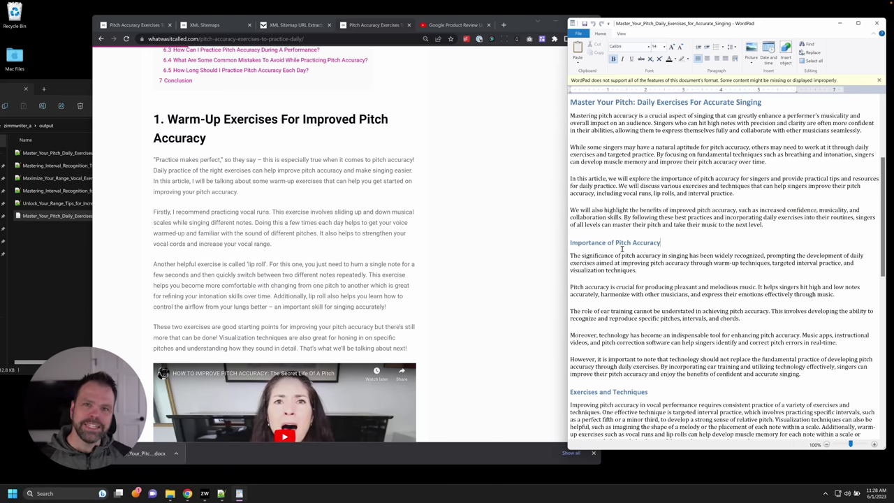
pyautogui.scroll(-3, 621, 249)
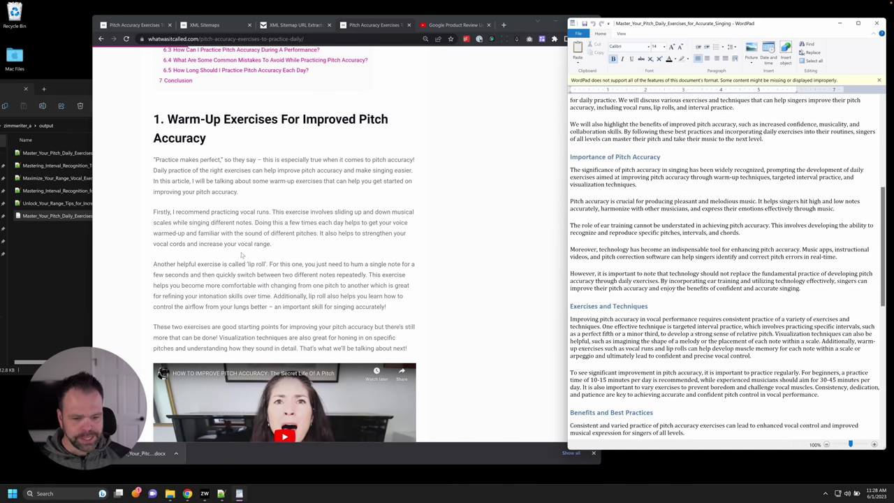
pyautogui.scroll(-1, 244, 256)
pyautogui.scroll(-5, 244, 257)
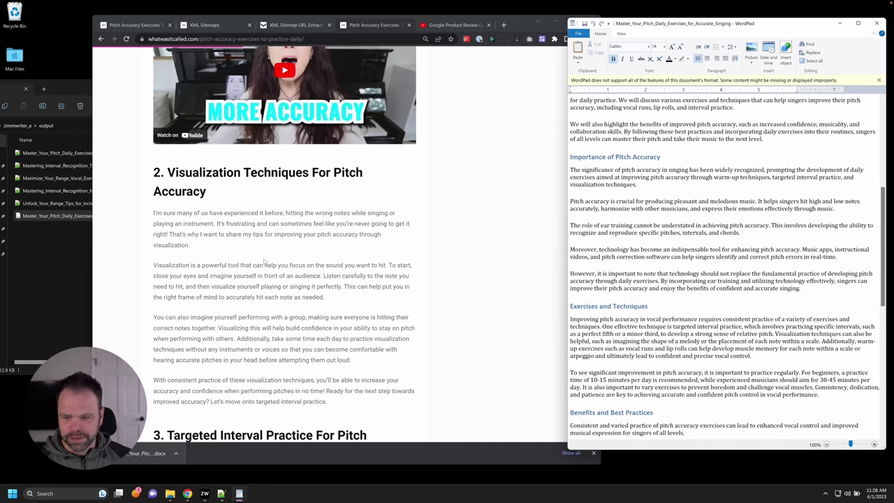
pyautogui.scroll(-3, 222, 206)
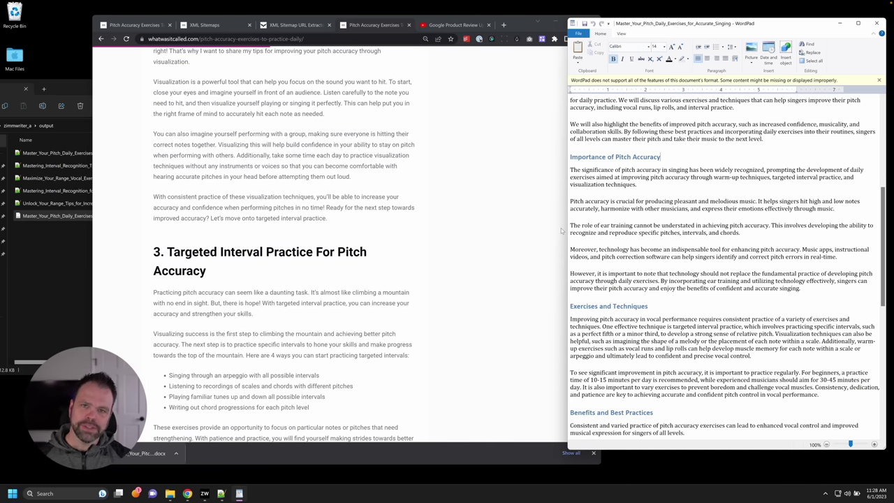
pyautogui.scroll(9, 261, 217)
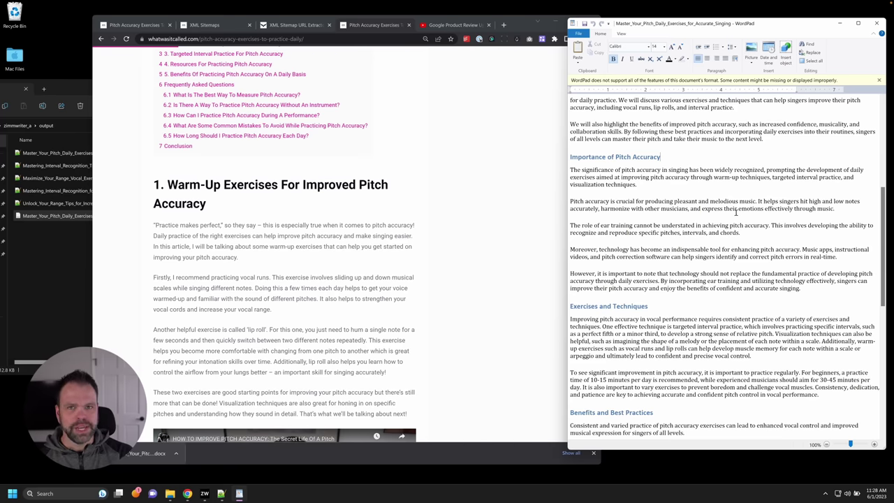
# Close WordPad, return to the XML sitemap post list, and open Penny Arcade beside it
pyautogui.click(876, 23)
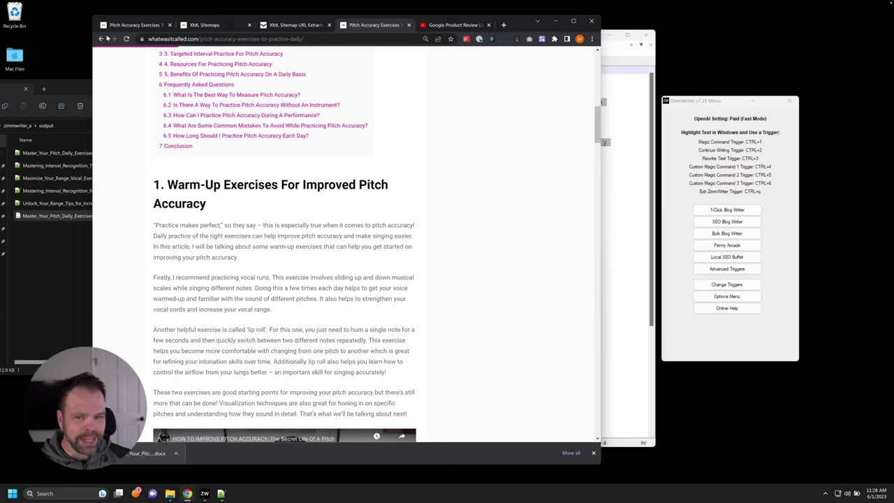
pyautogui.click(237, 26)
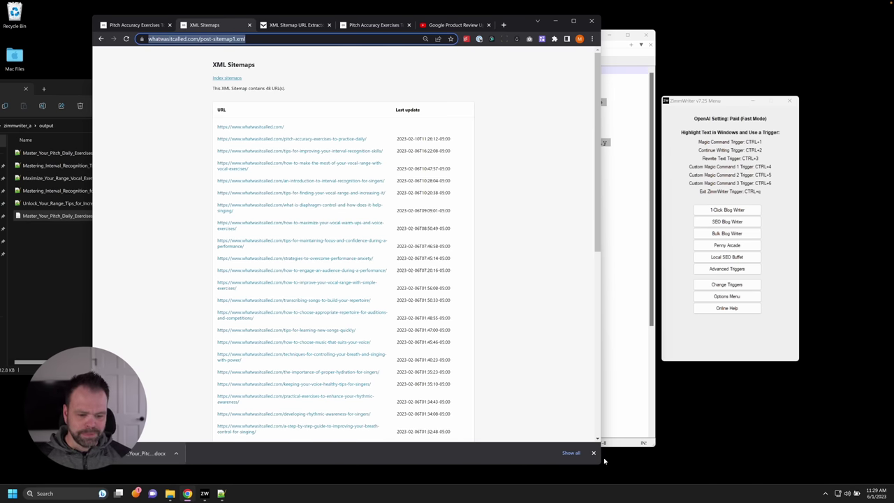
pyautogui.click(593, 453)
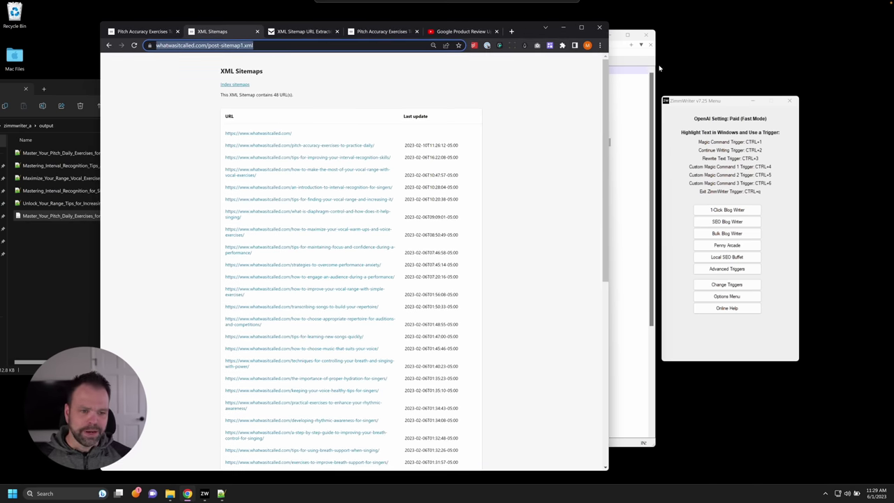
pyautogui.click(727, 245)
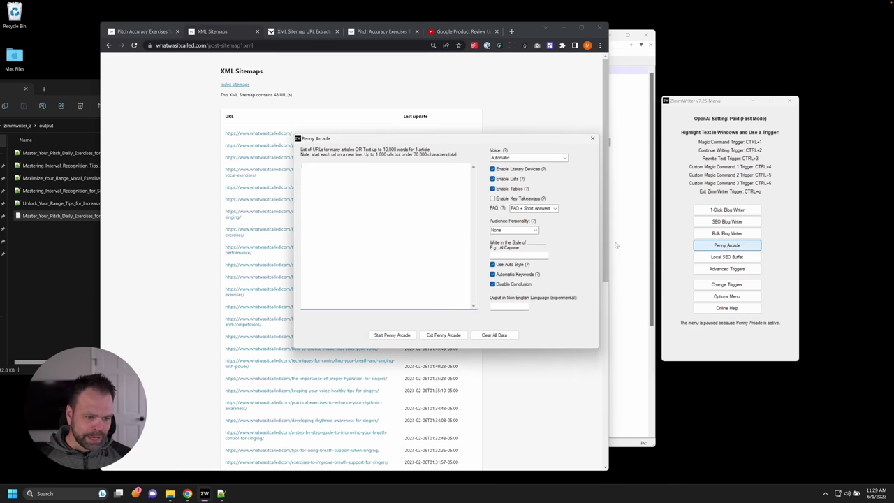
pyautogui.moveTo(475, 140); pyautogui.dragTo(681, 143)
# Show the transcript for the 'Google Product Review Update (April 2023) Unpacked!' video
pyautogui.click(457, 32)
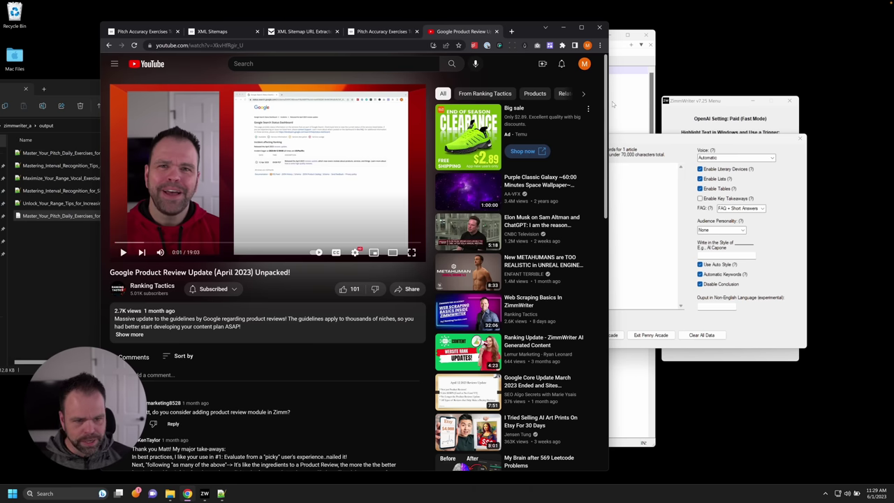
pyautogui.moveTo(608, 103); pyautogui.dragTo(667, 103)
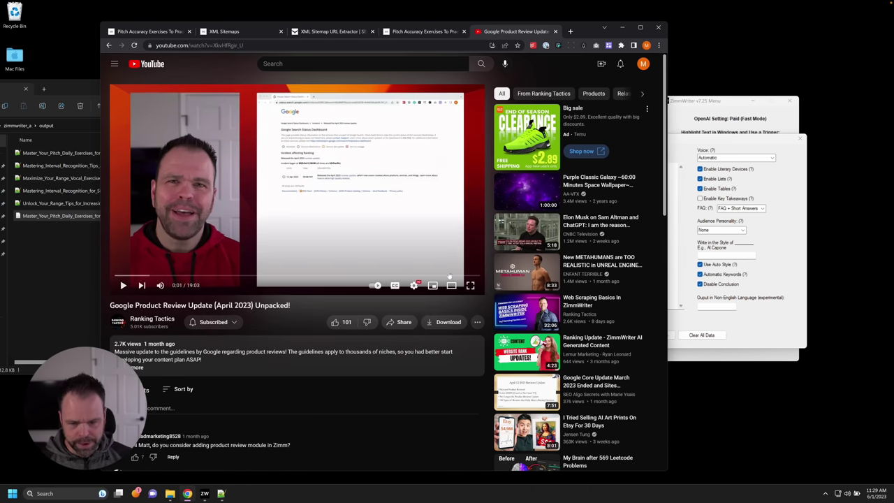
pyautogui.click(478, 323)
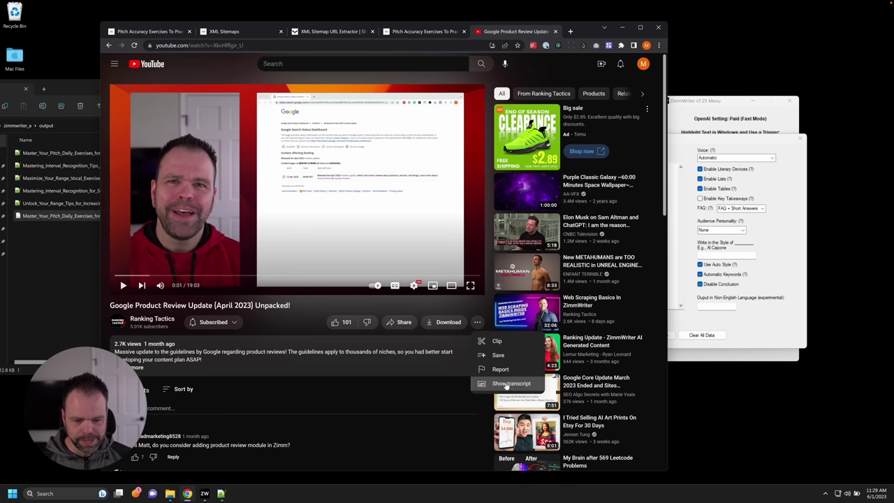
pyautogui.click(507, 383)
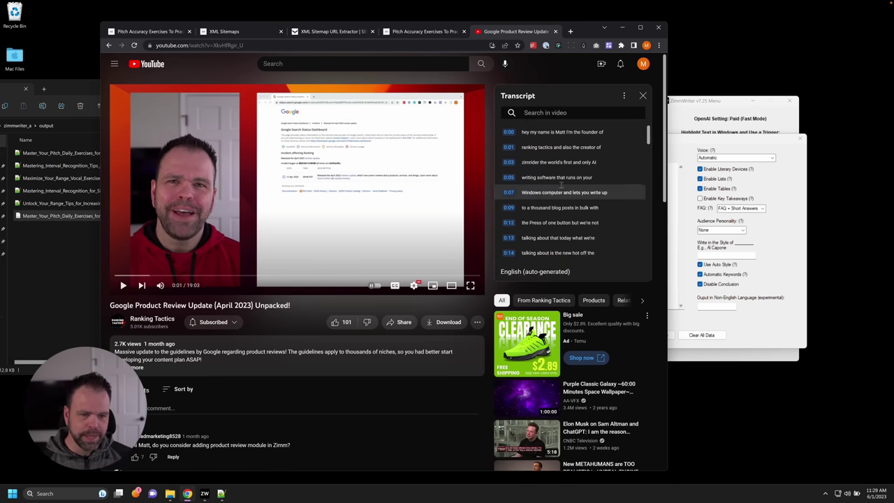
# Hide the transcript timestamps, copy all transcript lines, and pause the playing ad
pyautogui.click(624, 97)
pyautogui.click(605, 116)
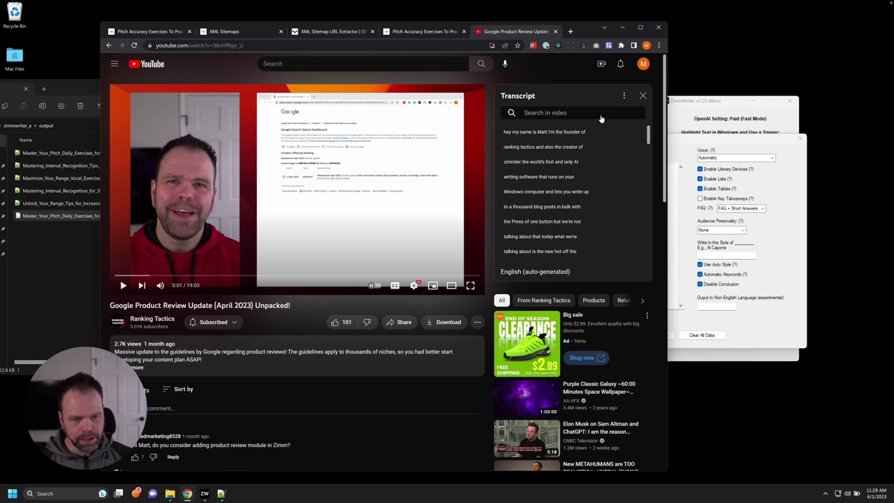
pyautogui.moveTo(504, 133); pyautogui.dragTo(594, 244)
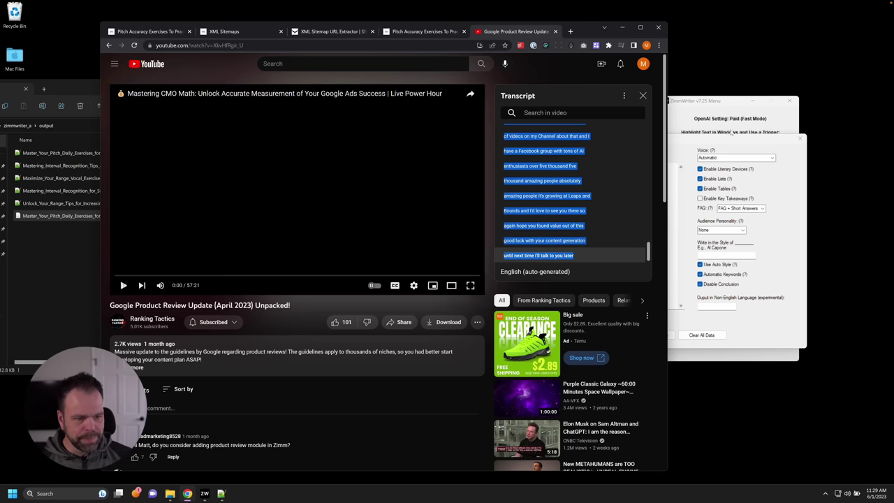
pyautogui.hotkey('ctrl', 'q')
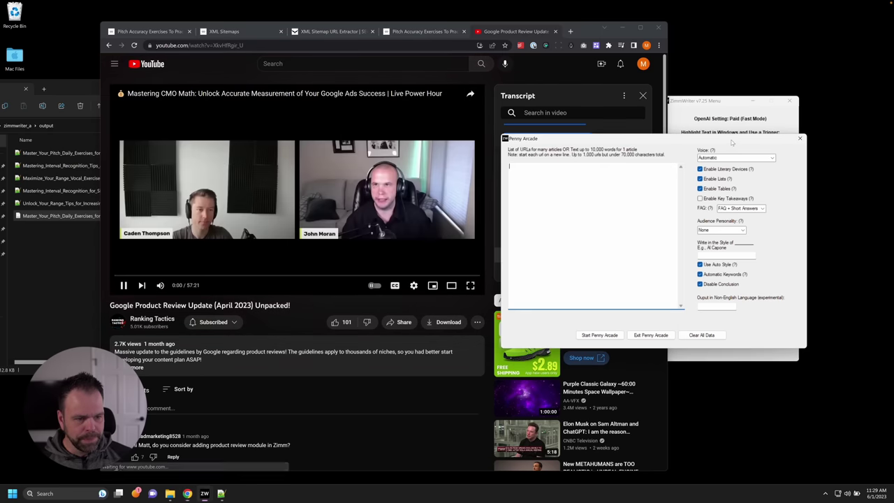
pyautogui.click(294, 263)
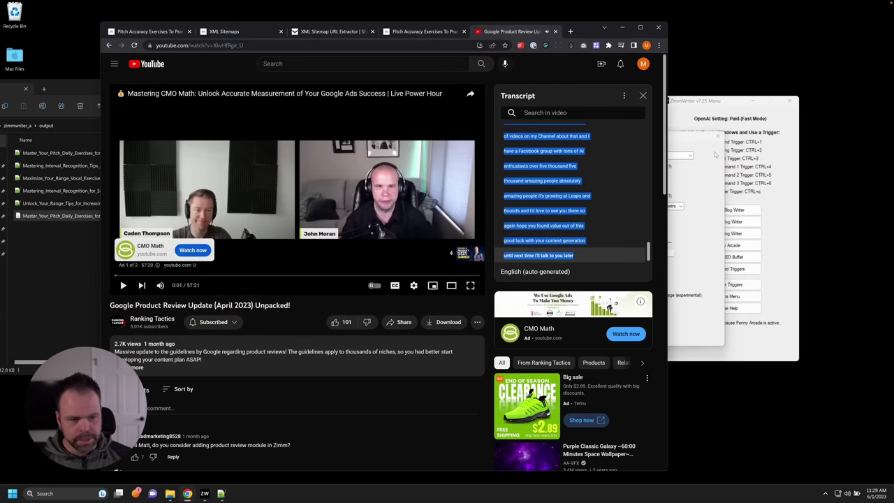
pyautogui.click(682, 146)
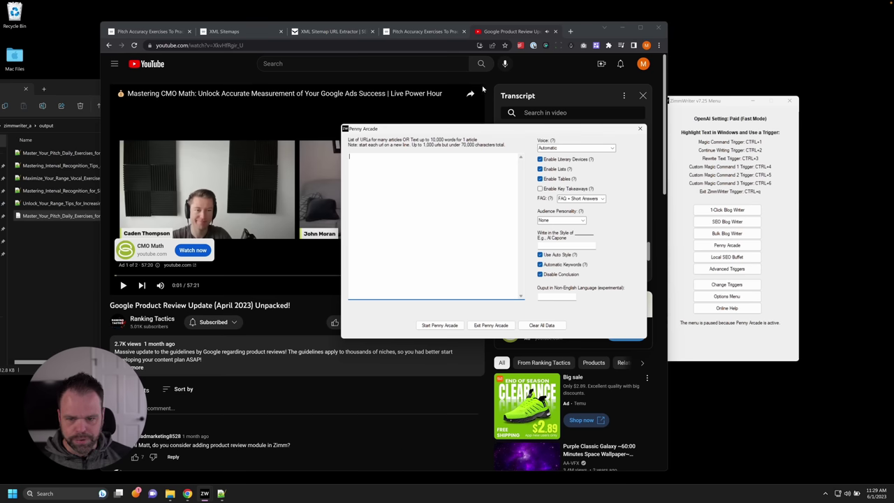
# Paste the copied transcript into Penny Arcade's input box
pyautogui.hotkey('ctrl', 'v')
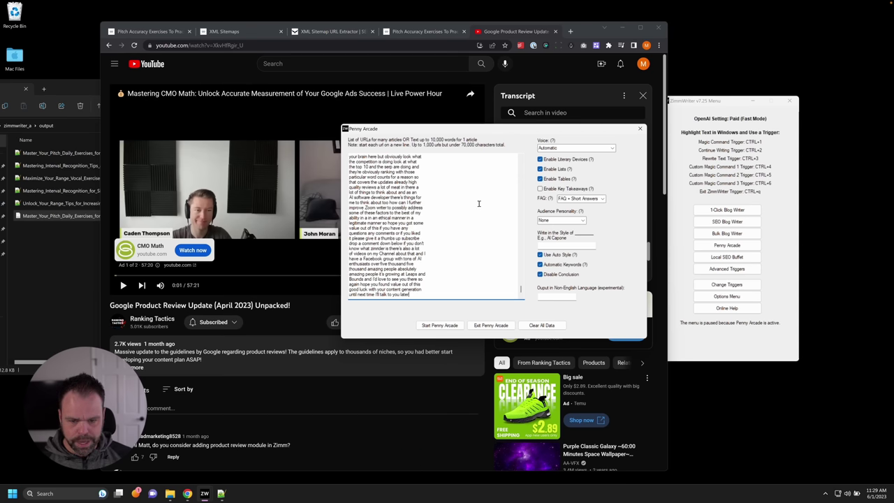
pyautogui.moveTo(521, 289); pyautogui.dragTo(529, 162)
pyautogui.click(567, 74)
pyautogui.hotkey('alt', 'Left')
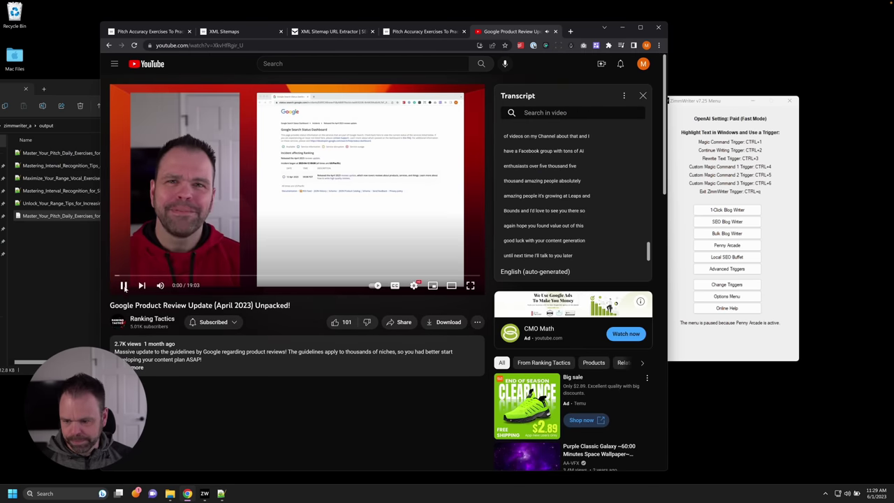
pyautogui.click(478, 323)
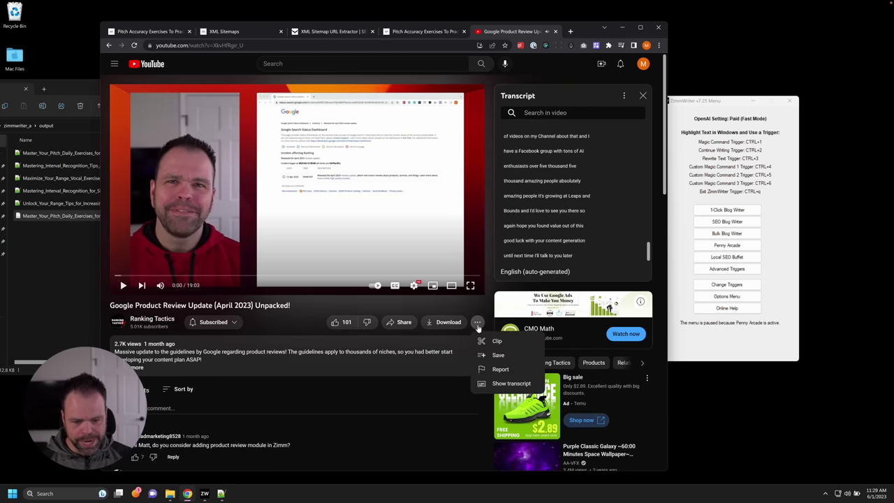
pyautogui.click(511, 385)
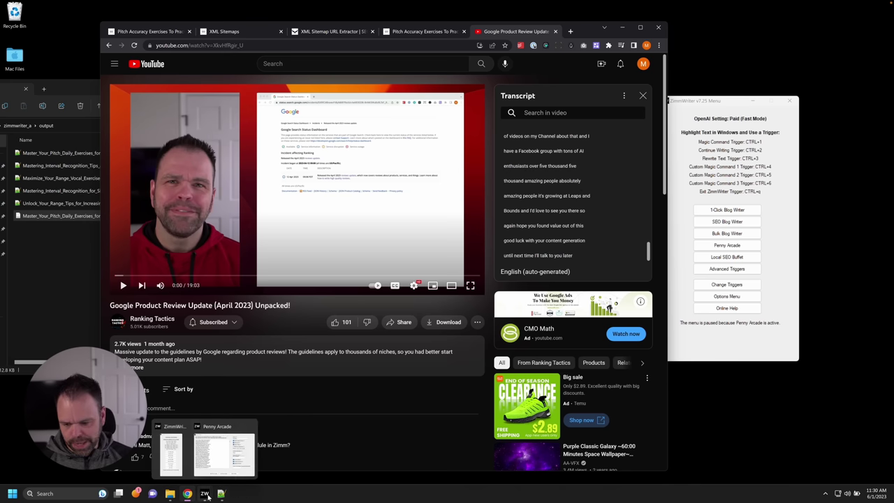
# Uncheck Enable Literary Devices and Use Auto Style in Penny Arcade
pyautogui.click(227, 466)
pyautogui.scroll(-10, 440, 275)
pyautogui.scroll(-8, 448, 269)
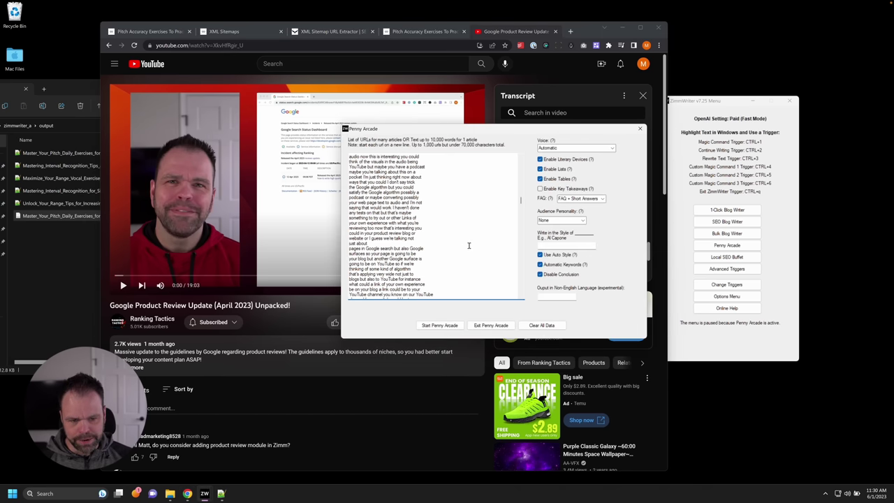
pyautogui.click(540, 160)
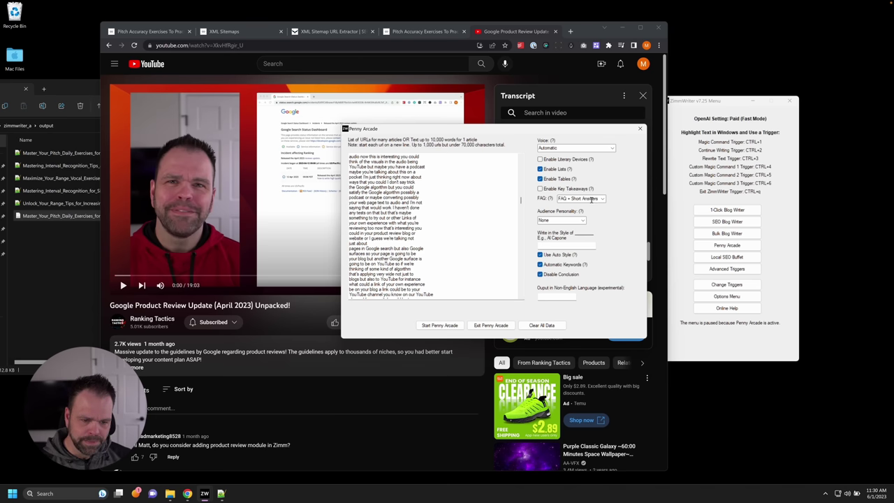
pyautogui.click(553, 256)
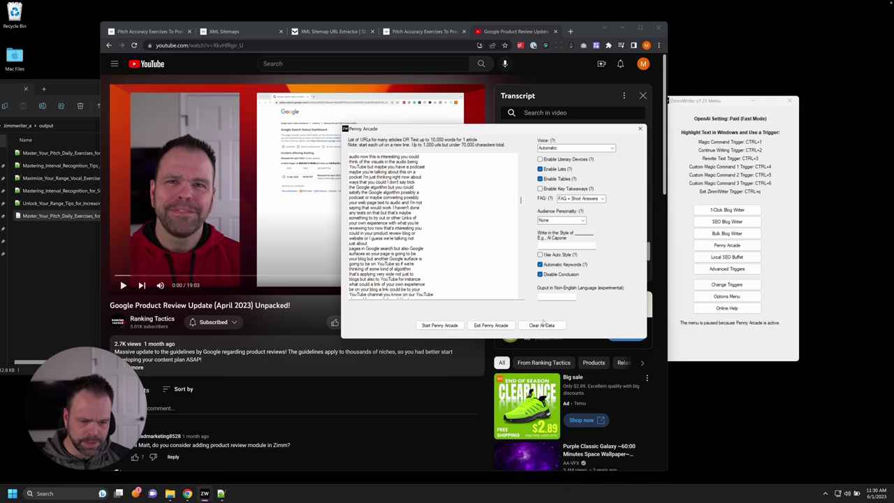
# Start Penny Arcade, confirm the Fasten Your Seatbelts notice, and let it write the article
pyautogui.click(439, 325)
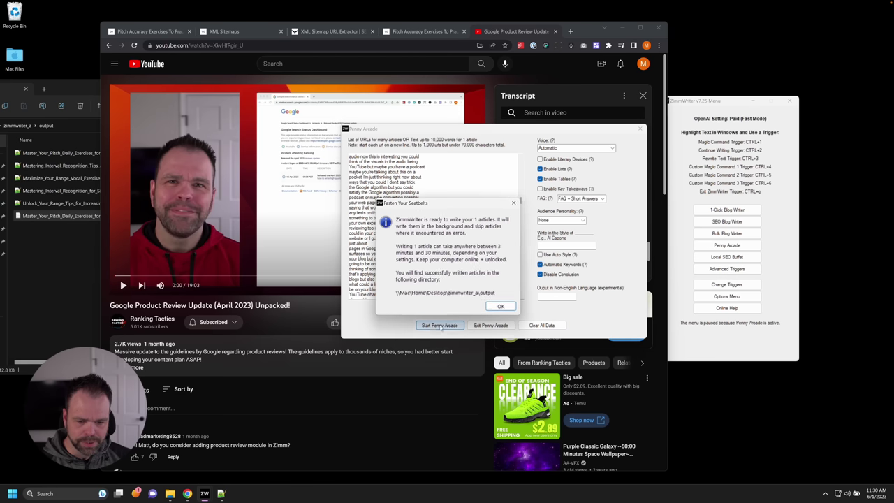
pyautogui.click(487, 306)
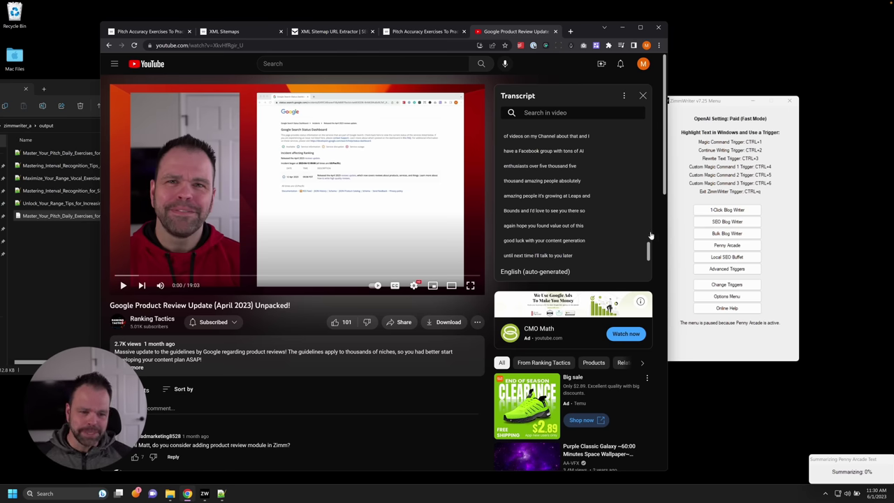
pyautogui.moveTo(649, 253); pyautogui.dragTo(655, 120)
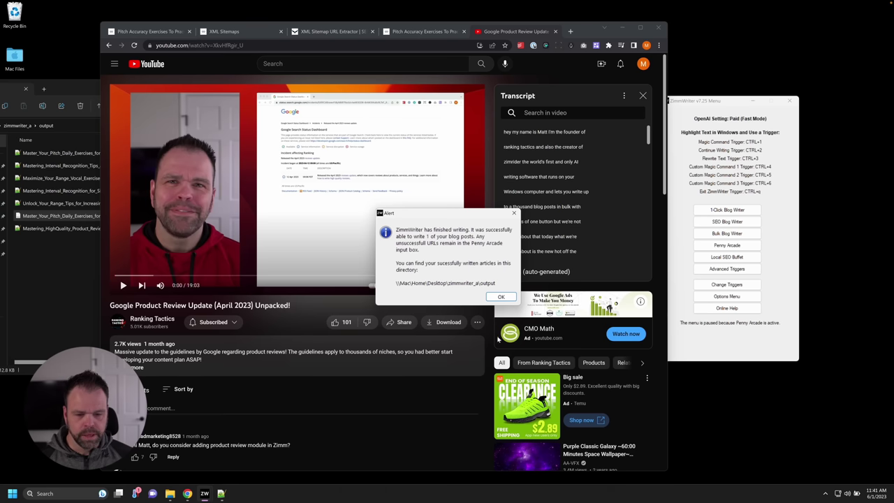
# Dismiss the finished-writing alert and go to alldocs.app in the browser
pyautogui.click(501, 297)
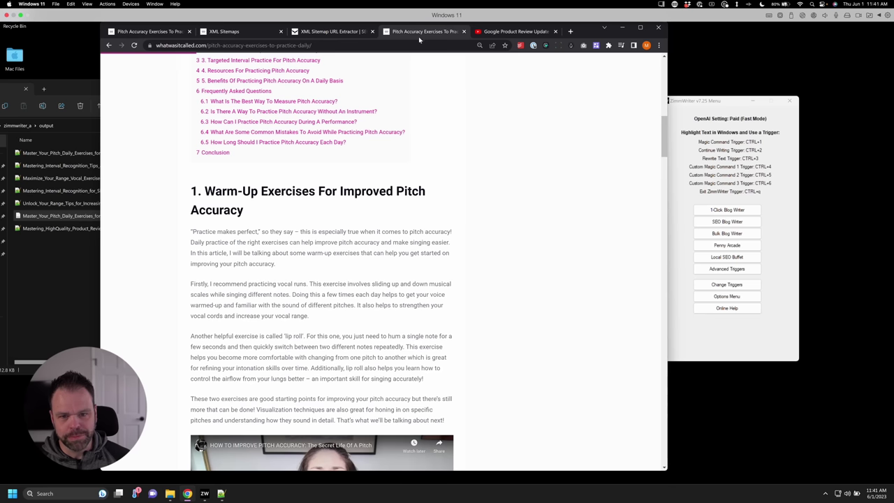
pyautogui.click(418, 35)
pyautogui.click(434, 46)
pyautogui.write('alldocs.app/convert-multi-markdown-to-word-docx')
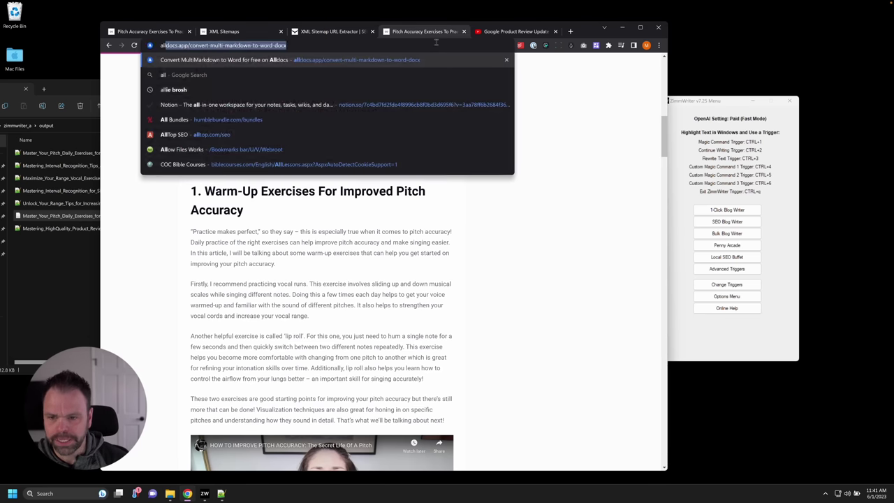
pyautogui.press('Return')
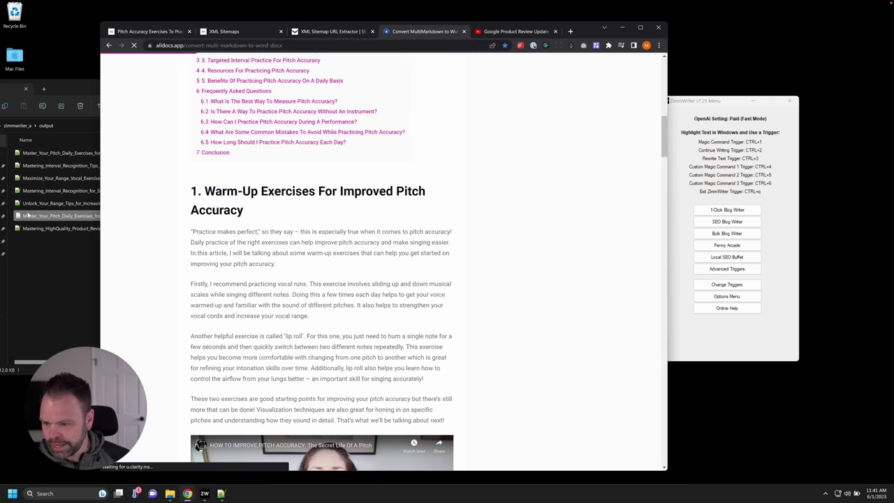
# Convert the Mastering High-Quality Product Reviews .txt to Word, download it, and open the .docx
pyautogui.click(77, 228)
pyautogui.moveTo(84, 237); pyautogui.dragTo(384, 265)
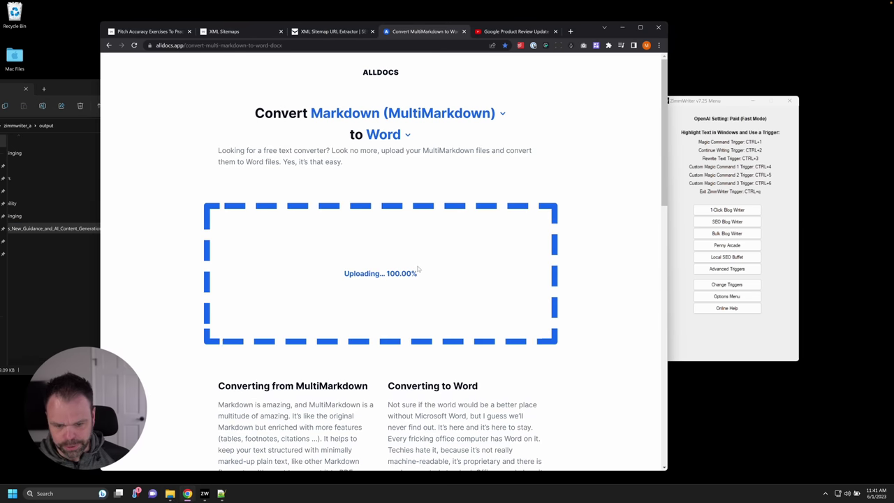
pyautogui.click(393, 265)
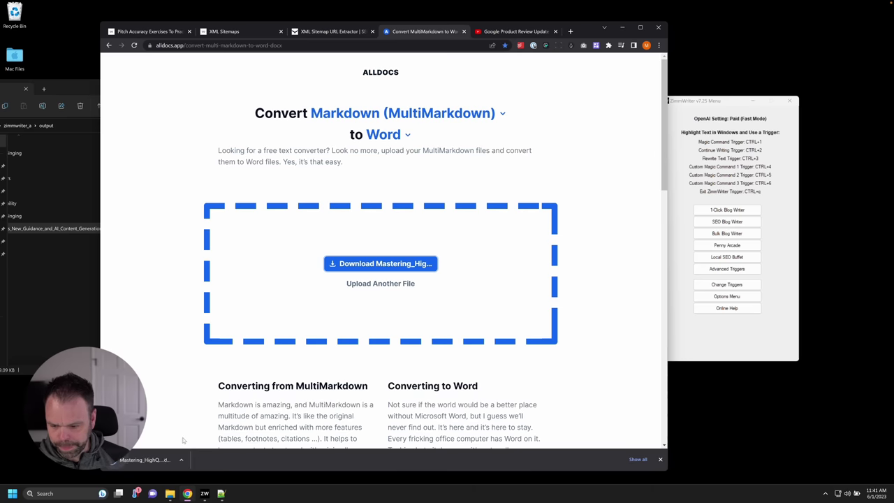
pyautogui.click(57, 278)
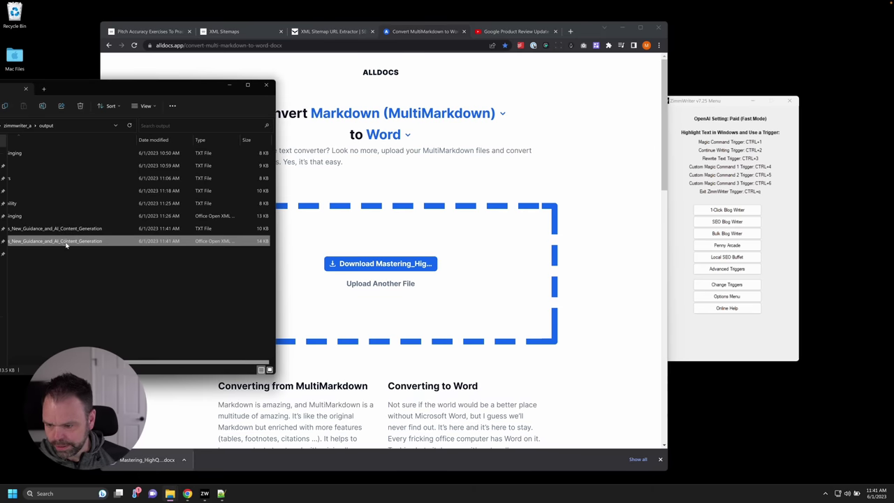
pyautogui.doubleClick(66, 241)
pyautogui.moveTo(760, 14); pyautogui.dragTo(353, 40)
pyautogui.click(520, 32)
# Scroll the product-review article past its factor table to the FAQs, then move WordPad right
pyautogui.click(239, 494)
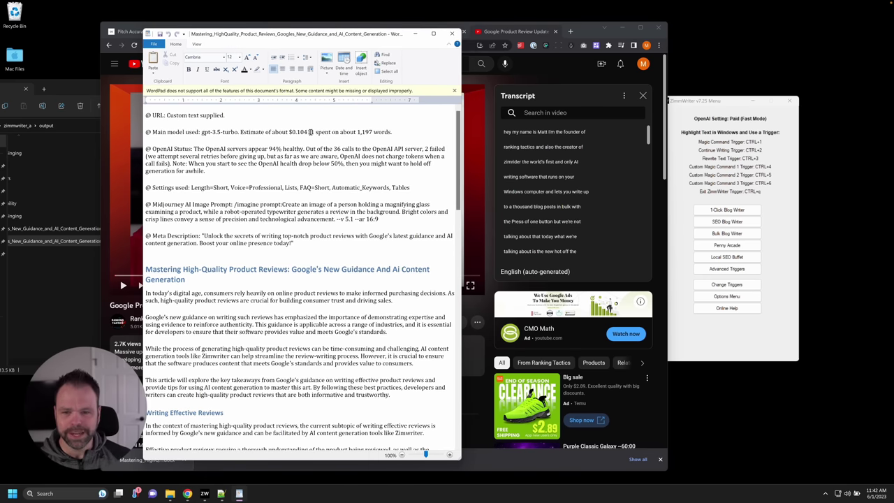
pyautogui.scroll(-3, 291, 282)
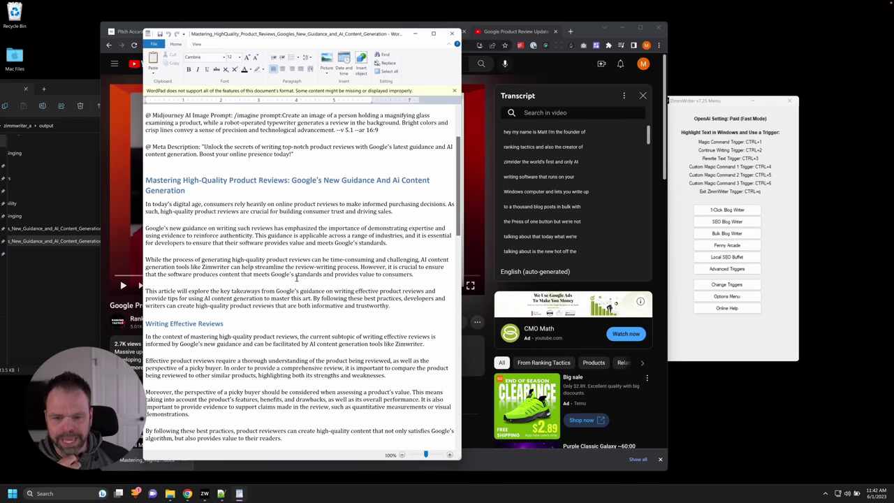
pyautogui.scroll(-3, 299, 288)
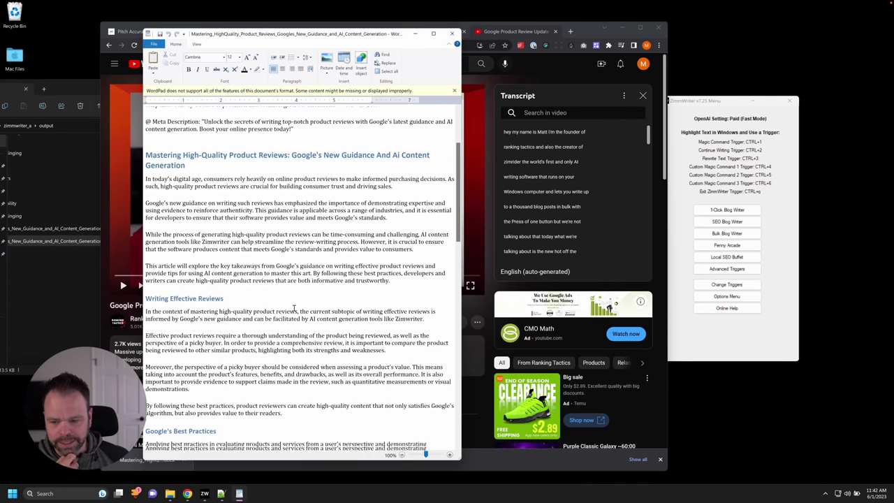
pyautogui.scroll(-5, 178, 244)
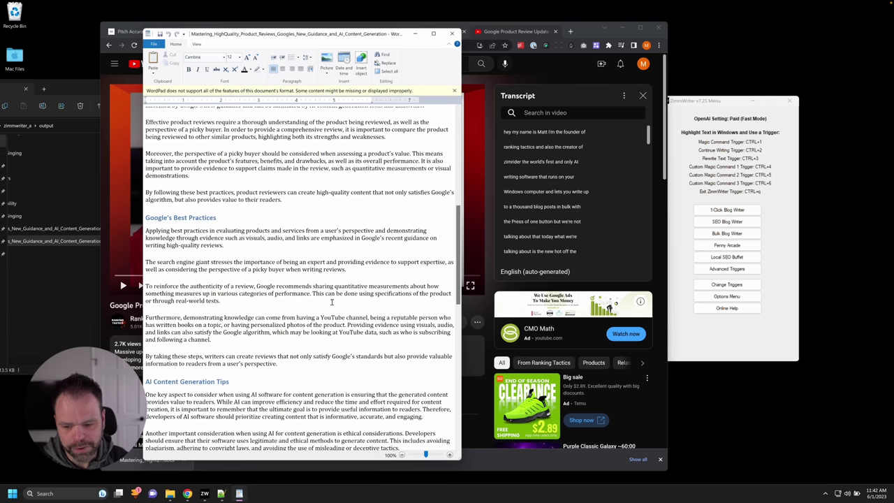
pyautogui.scroll(-15, 332, 301)
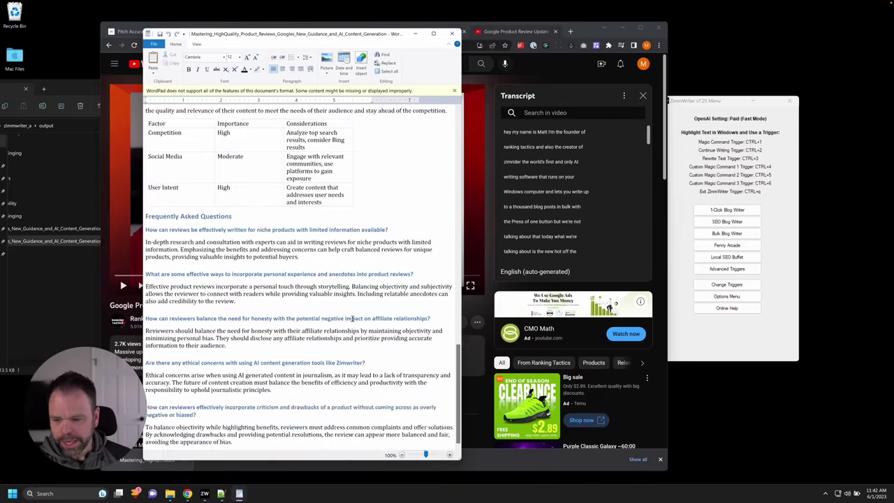
pyautogui.scroll(-1, 335, 328)
pyautogui.scroll(20, 319, 349)
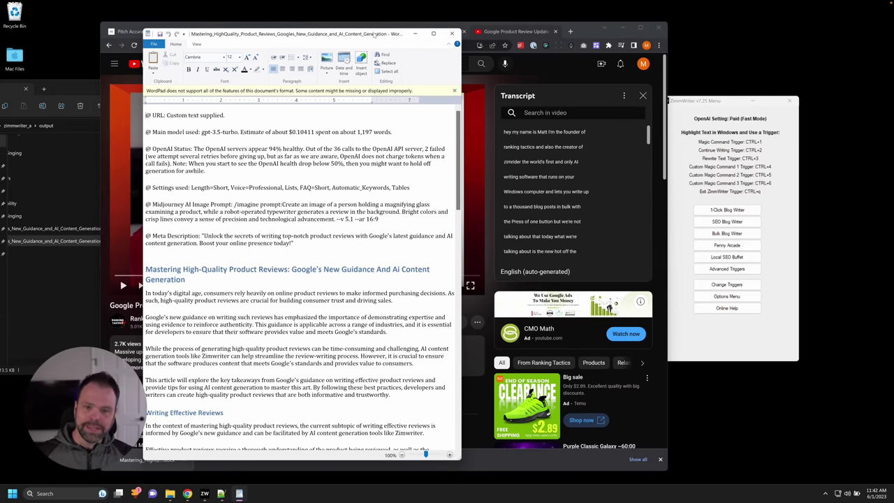
pyautogui.moveTo(375, 33); pyautogui.dragTo(749, 29)
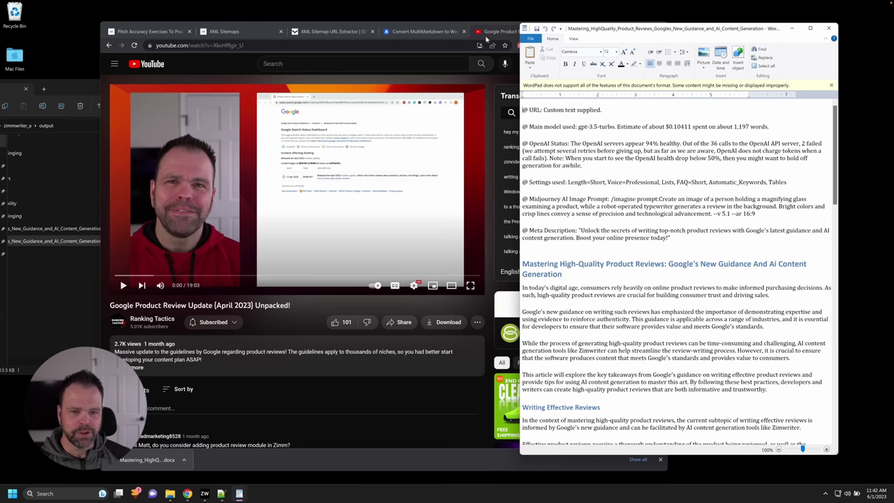
# Reopen Penny Arcade from the ZimmWriter menu and delete the previous transcript from its text box
pyautogui.click(470, 23)
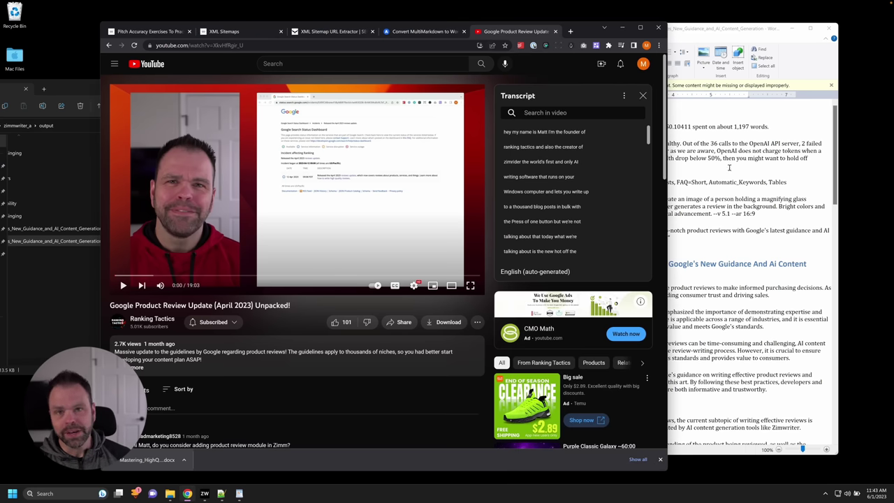
pyautogui.click(206, 494)
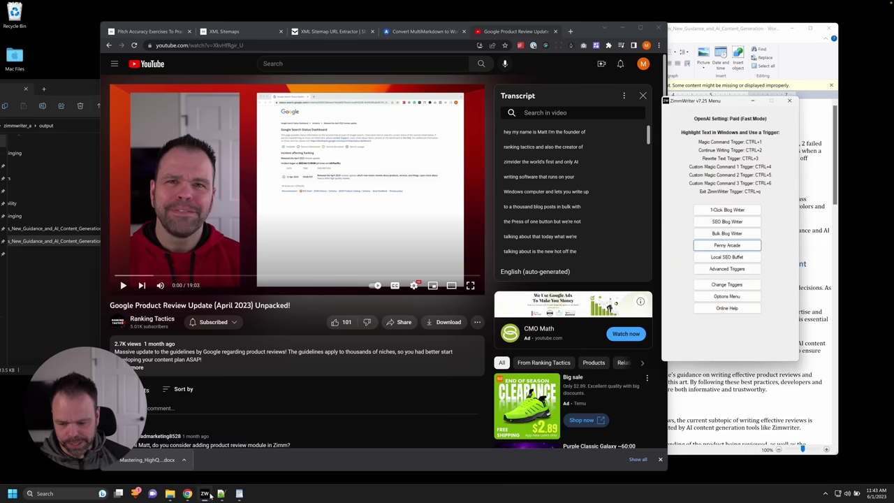
pyautogui.click(726, 245)
pyautogui.click(466, 208)
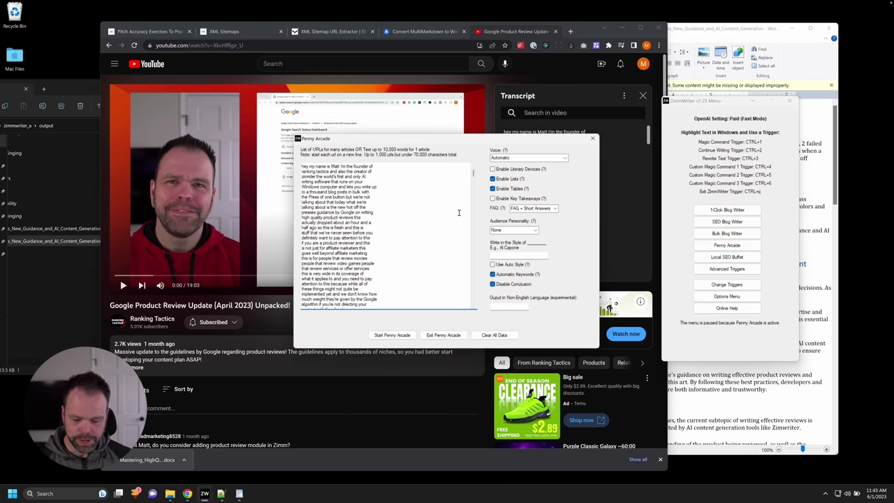
pyautogui.hotkey('ctrl', 'a')
pyautogui.press('BackSpace')
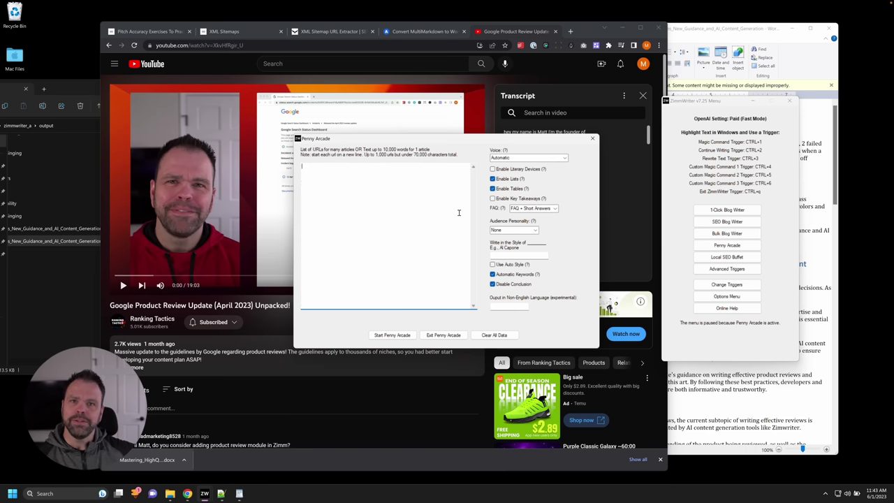